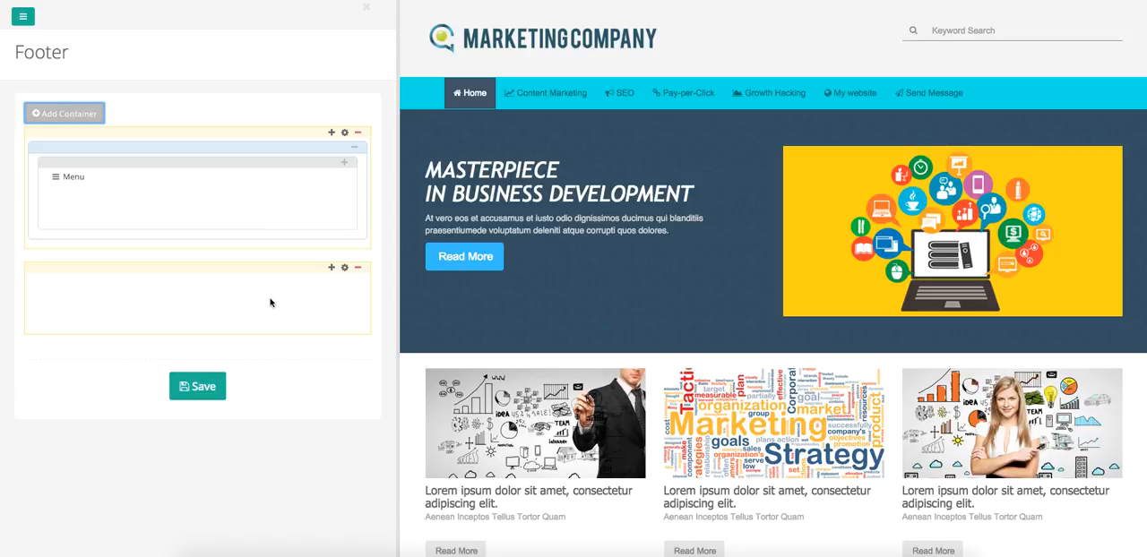
Set the background color of the empty second footer container to #e0e0e0 and save the footer.
scroll(660, 467, down, 15)
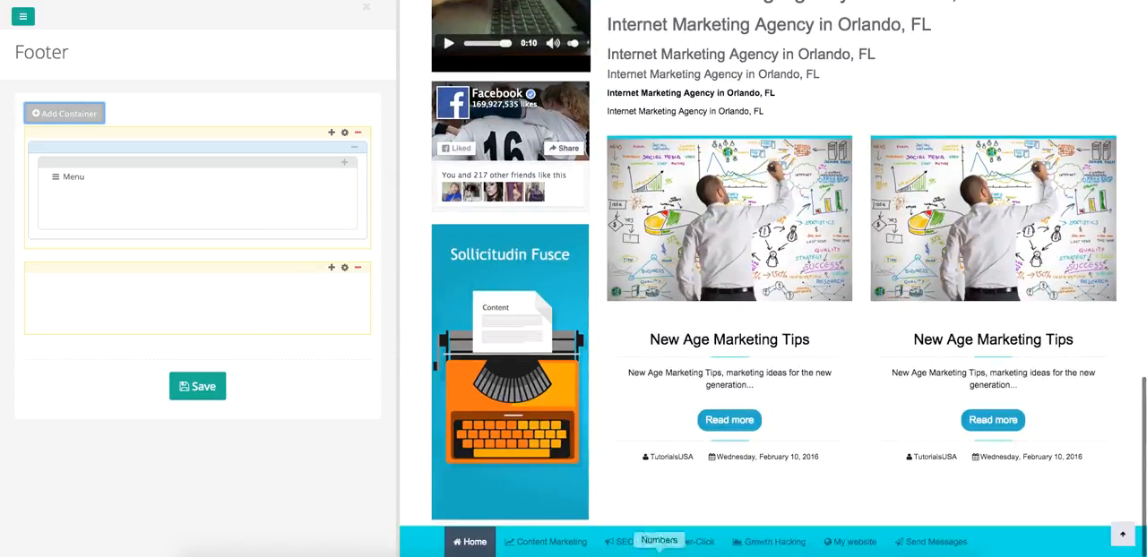
click(344, 267)
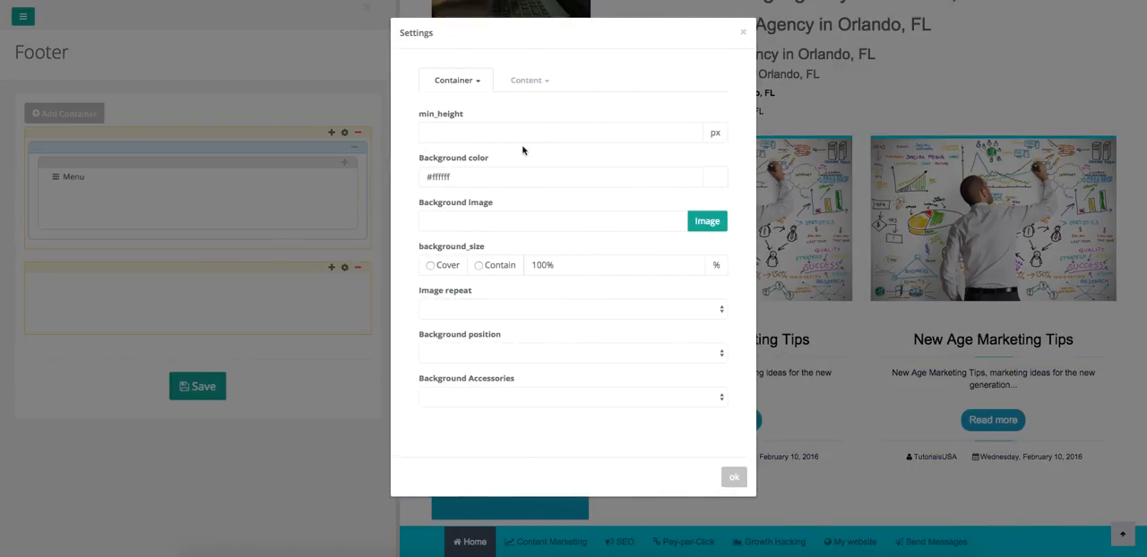
click(720, 178)
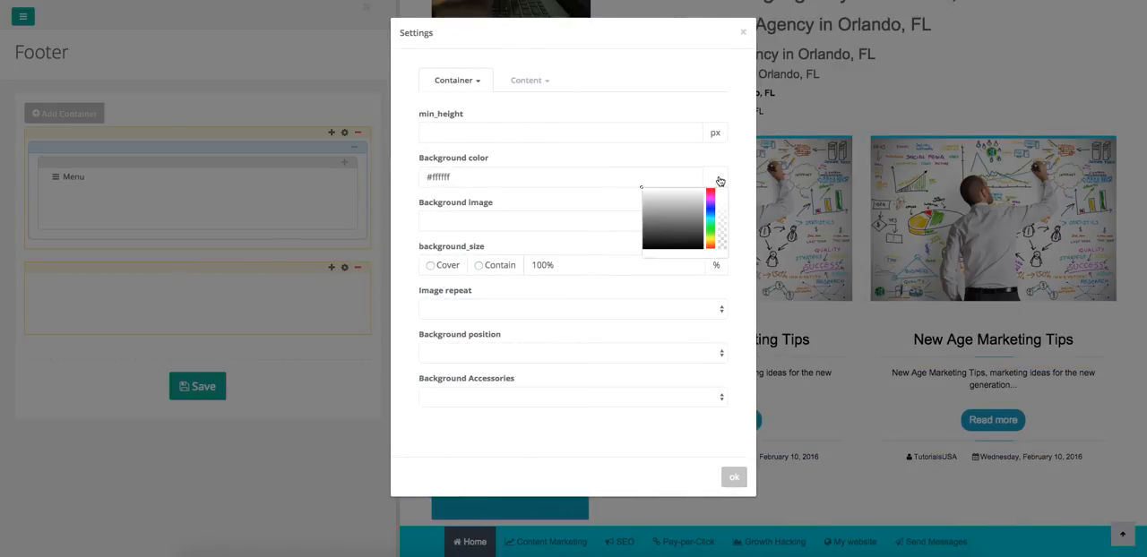
drag(641, 189, 640, 194)
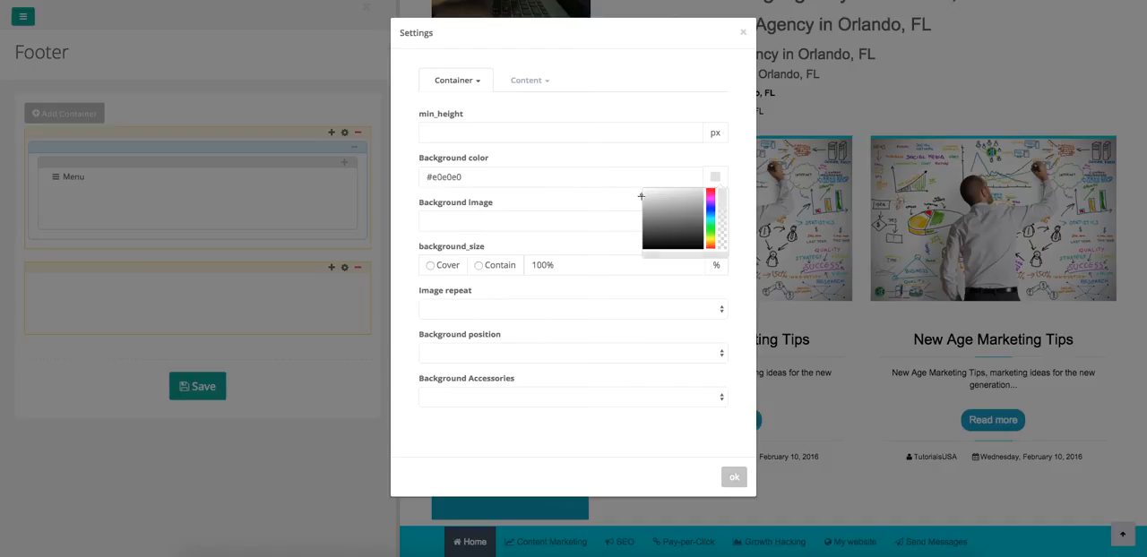
click(610, 186)
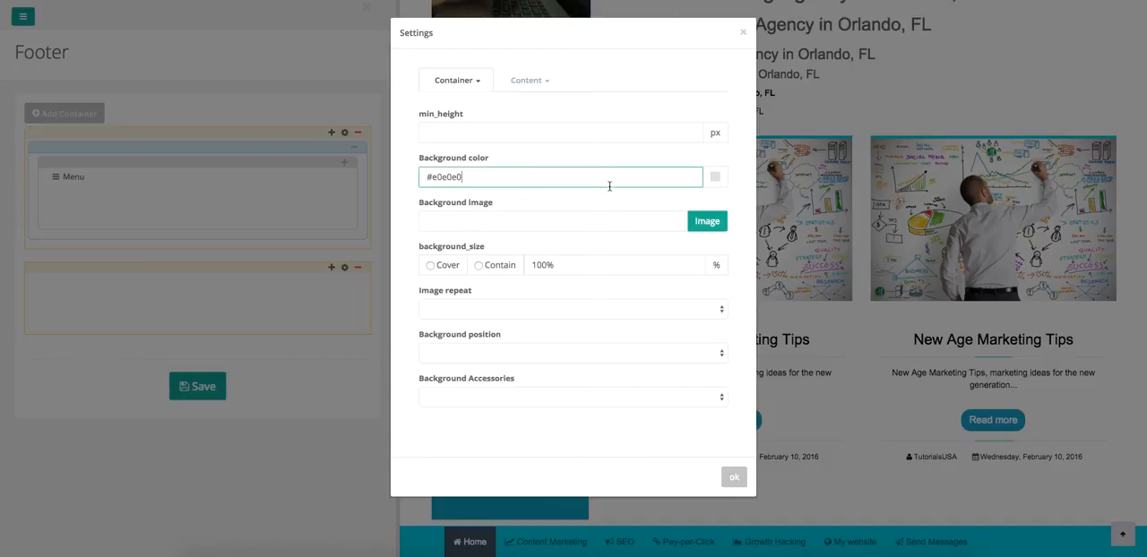
click(726, 482)
click(199, 395)
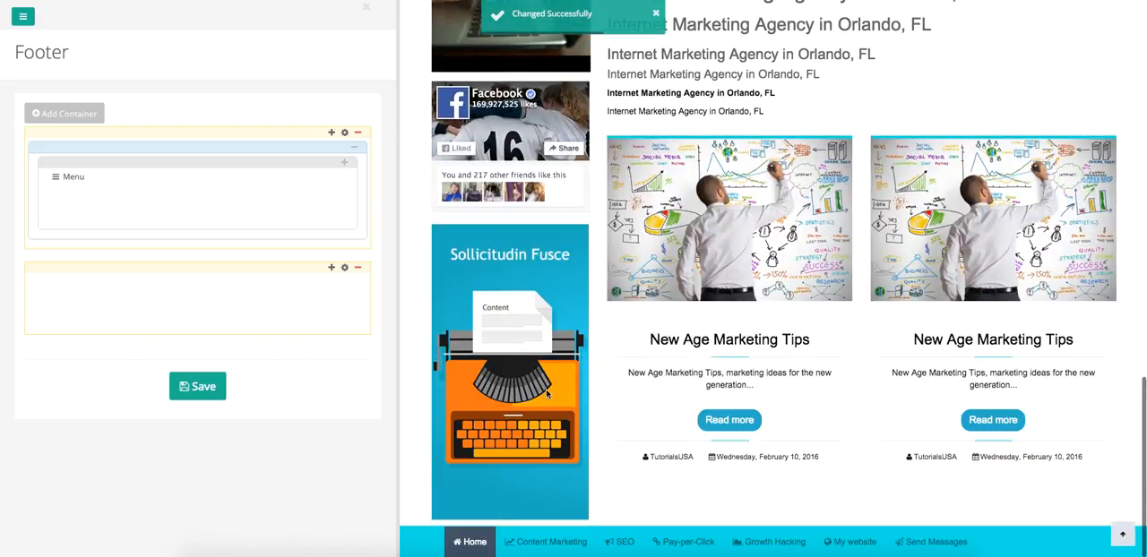
Add a two-column 66% / 33% row to the second footer container.
click(331, 269)
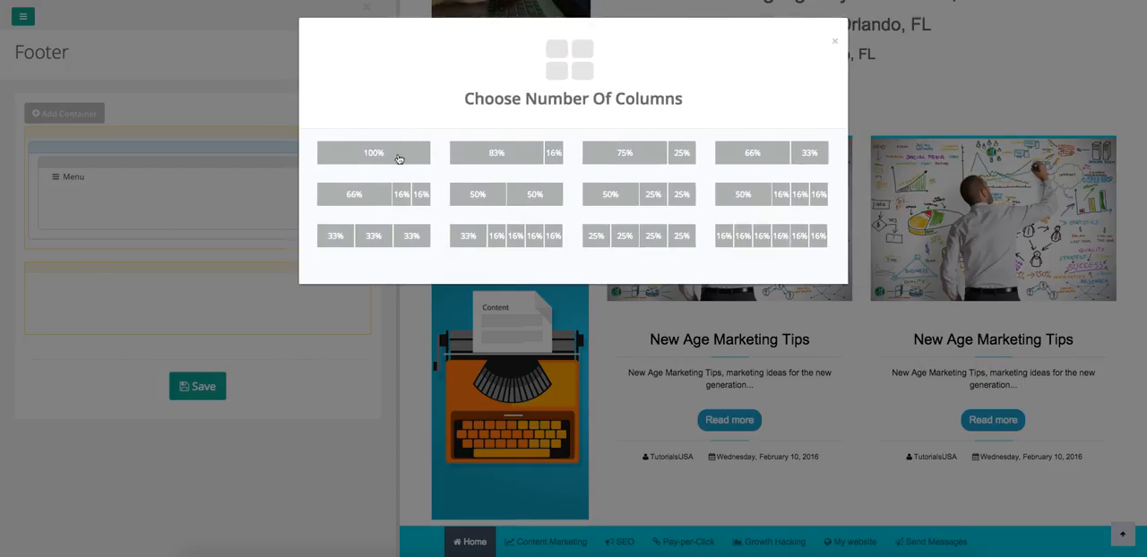
double_click(766, 153)
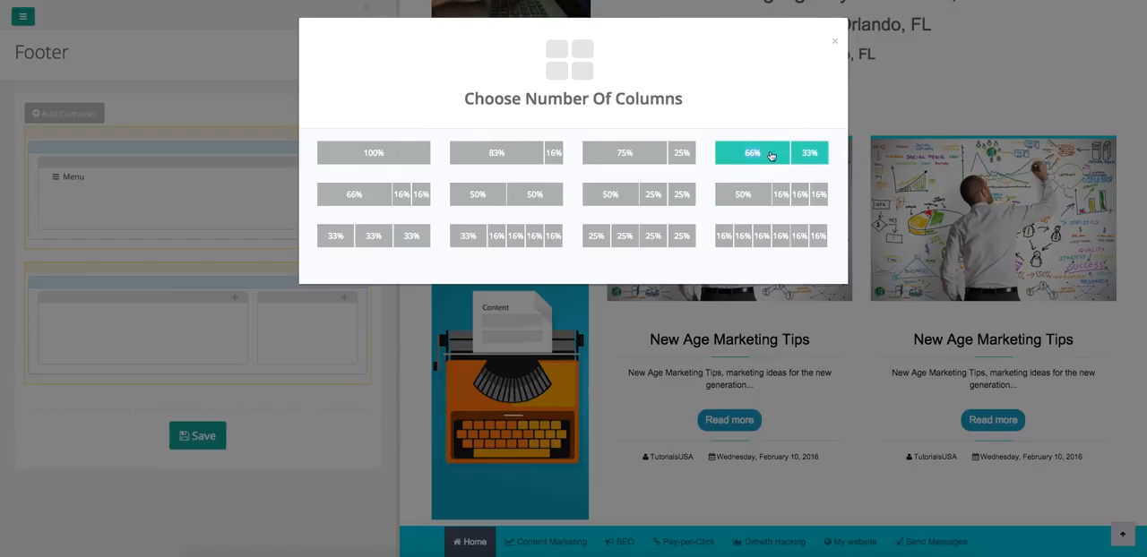
click(834, 41)
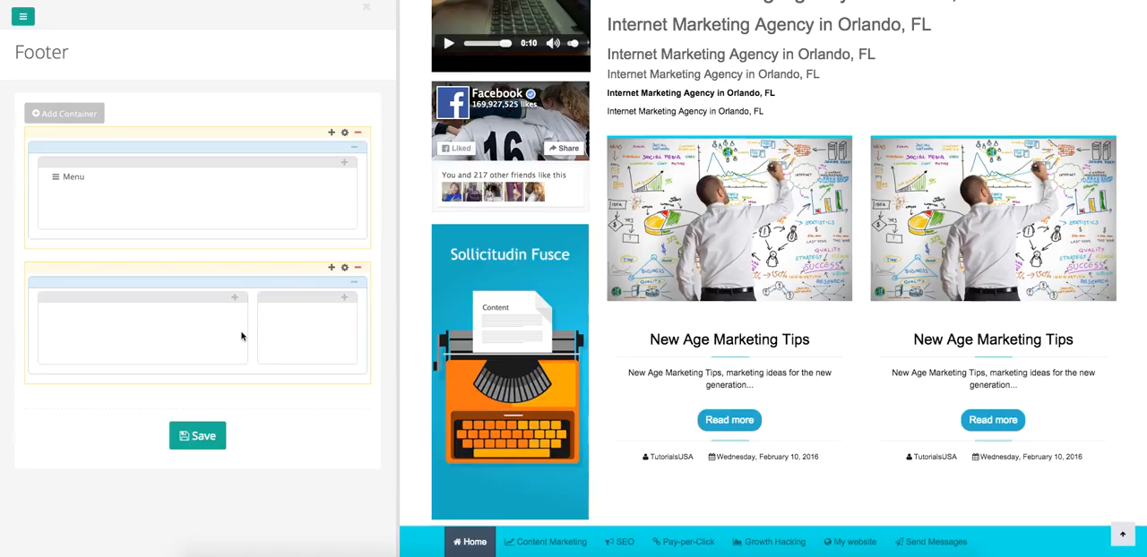
Add a Facebook Pages plug-in with the small header and no friends posts to the 33% column, and save the footer.
click(344, 298)
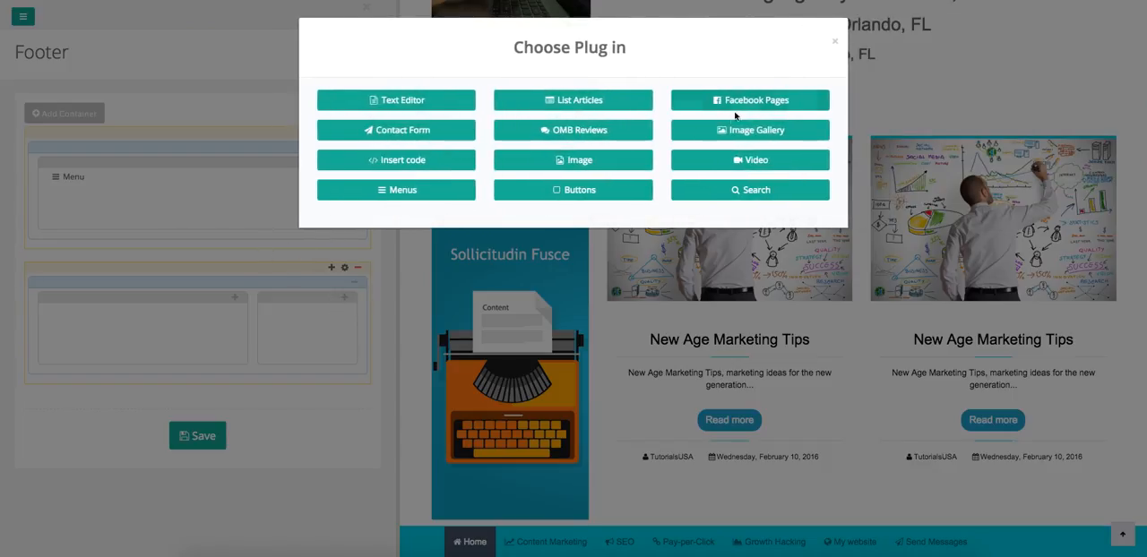
click(734, 106)
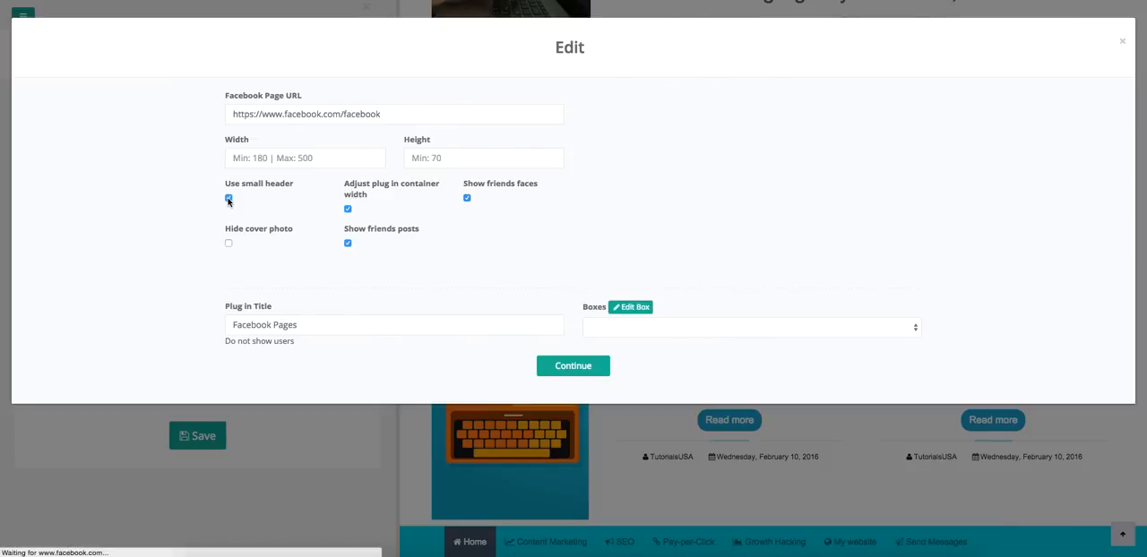
click(228, 198)
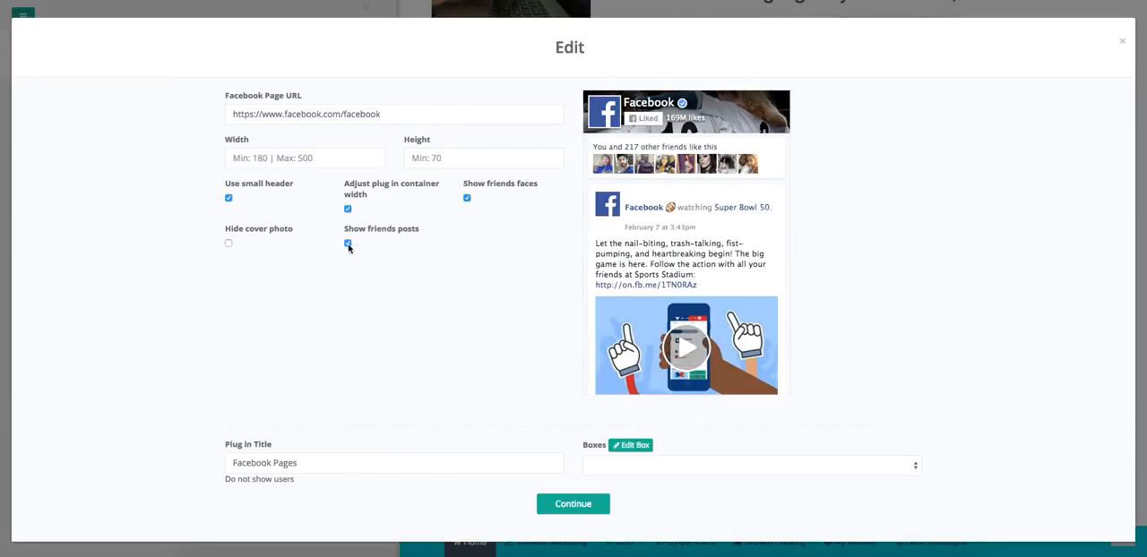
click(347, 243)
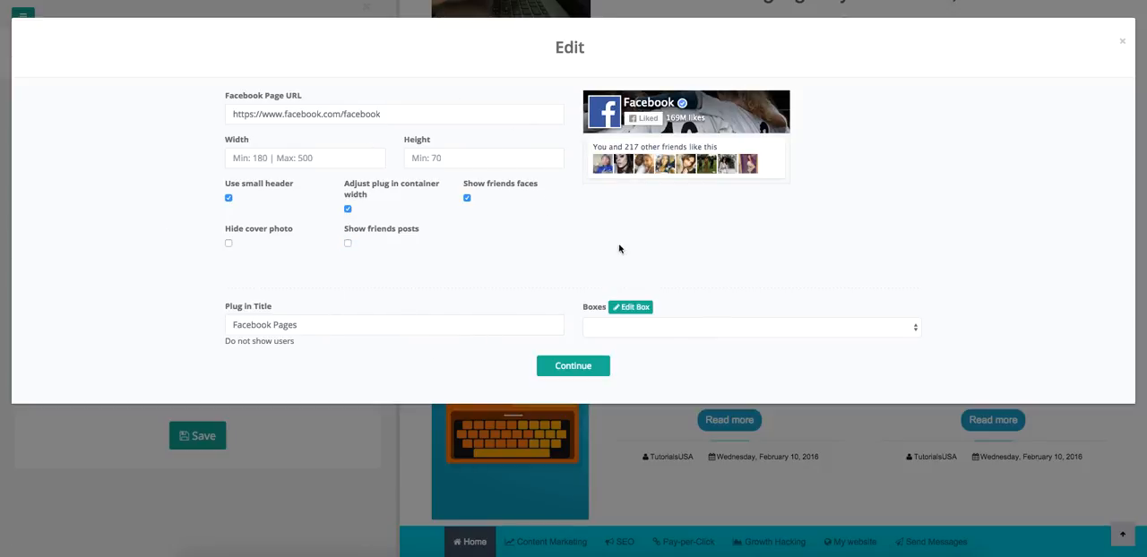
click(565, 369)
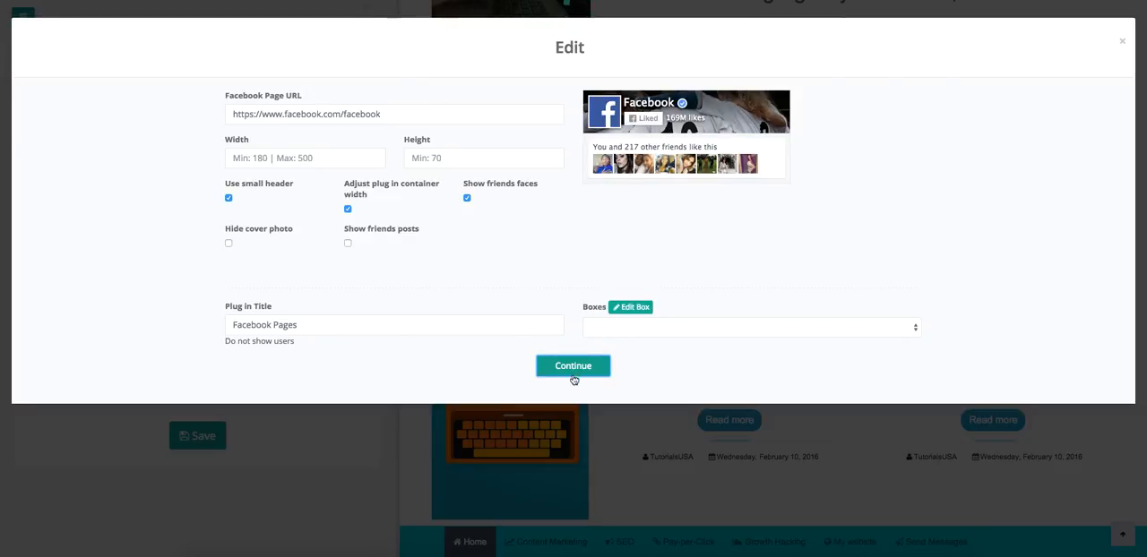
click(572, 377)
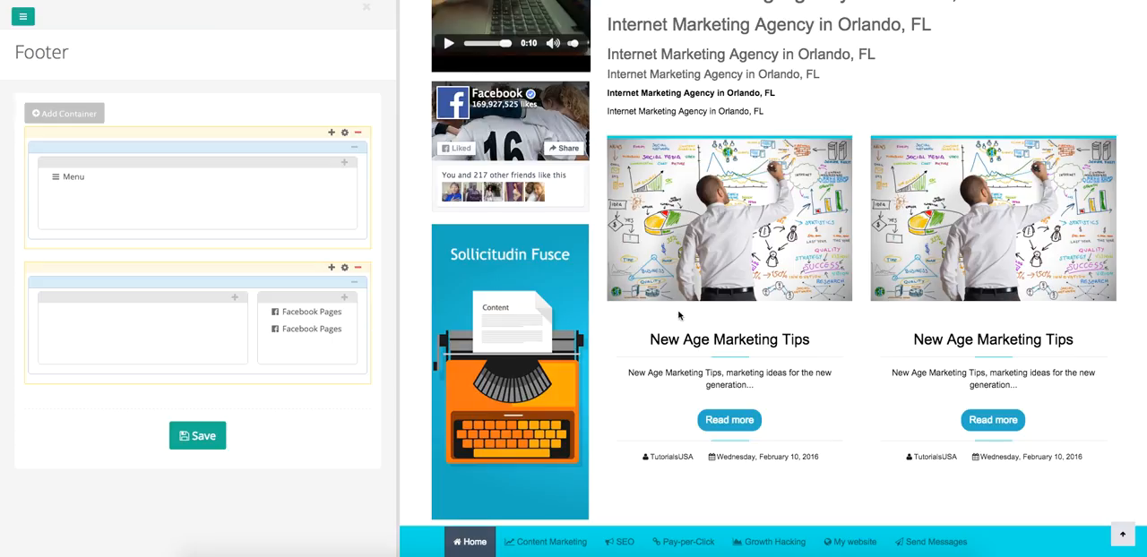
click(198, 436)
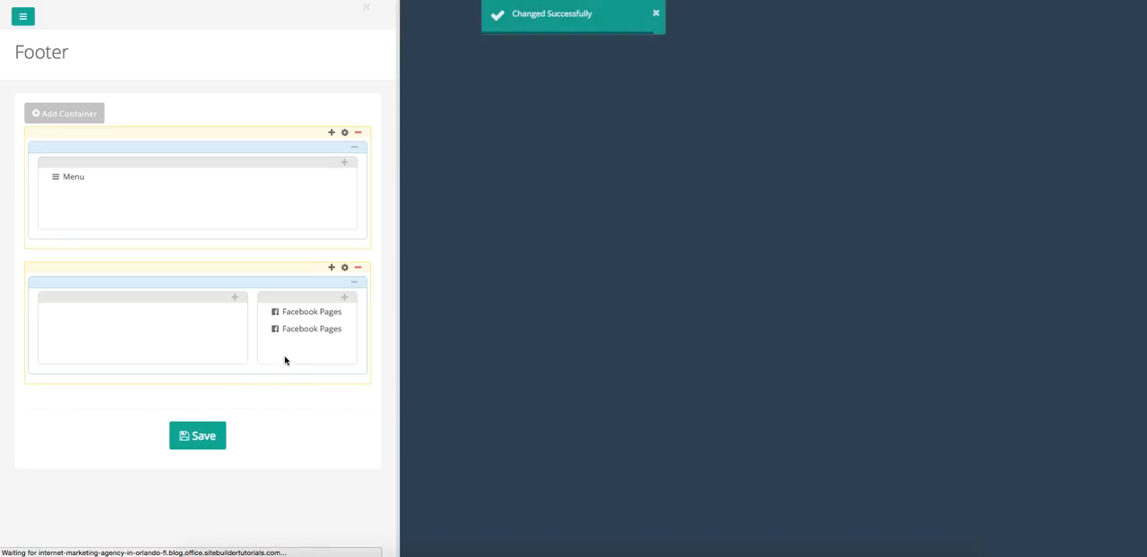
Remove the duplicate Facebook Pages plug-in from the 33% column and save the footer.
scroll(439, 426, down, 15)
scroll(448, 429, down, 5)
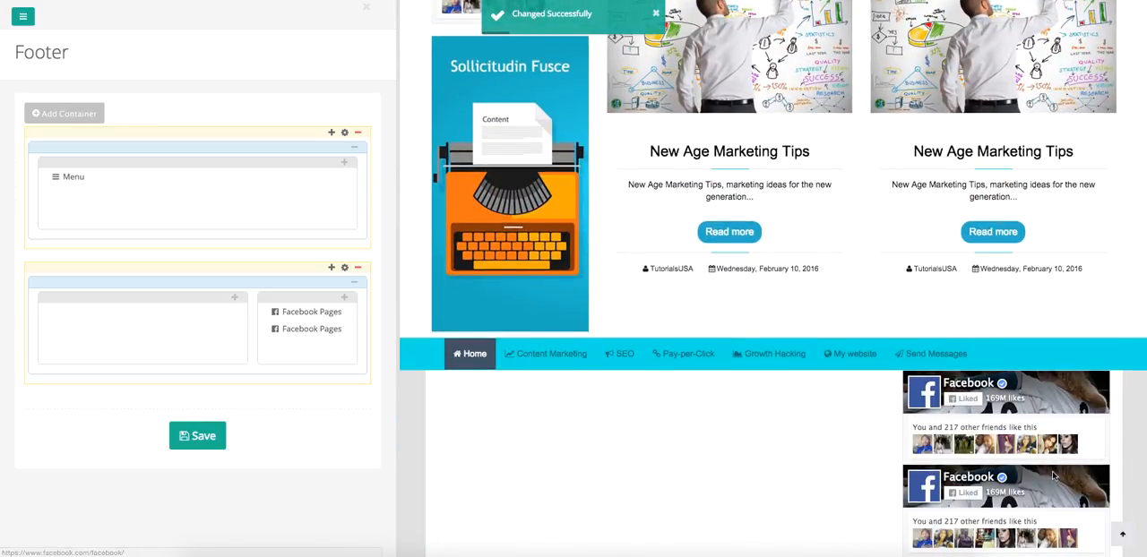
mouse_move(312, 329)
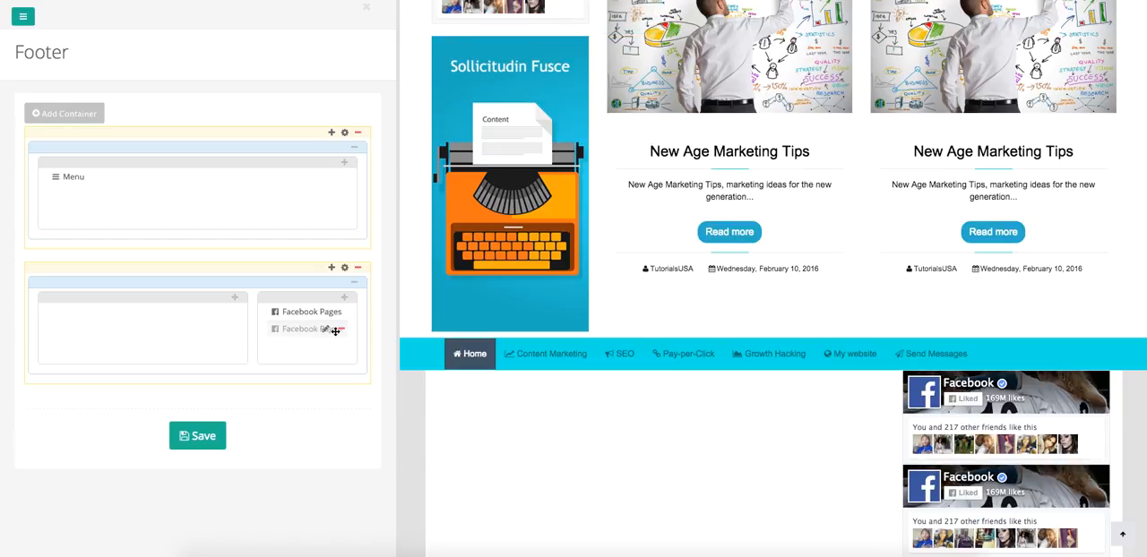
click(341, 331)
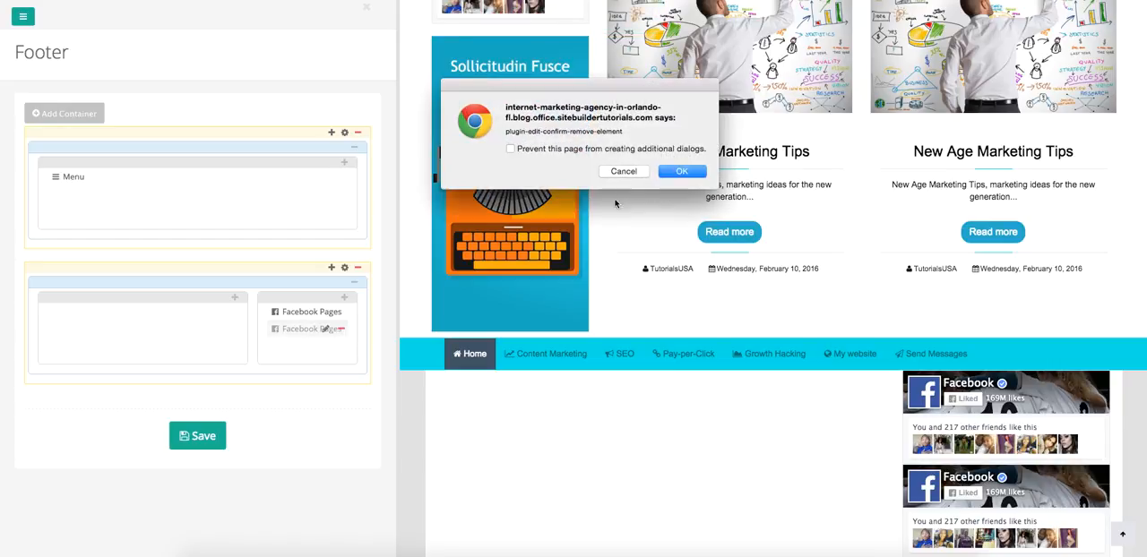
click(688, 176)
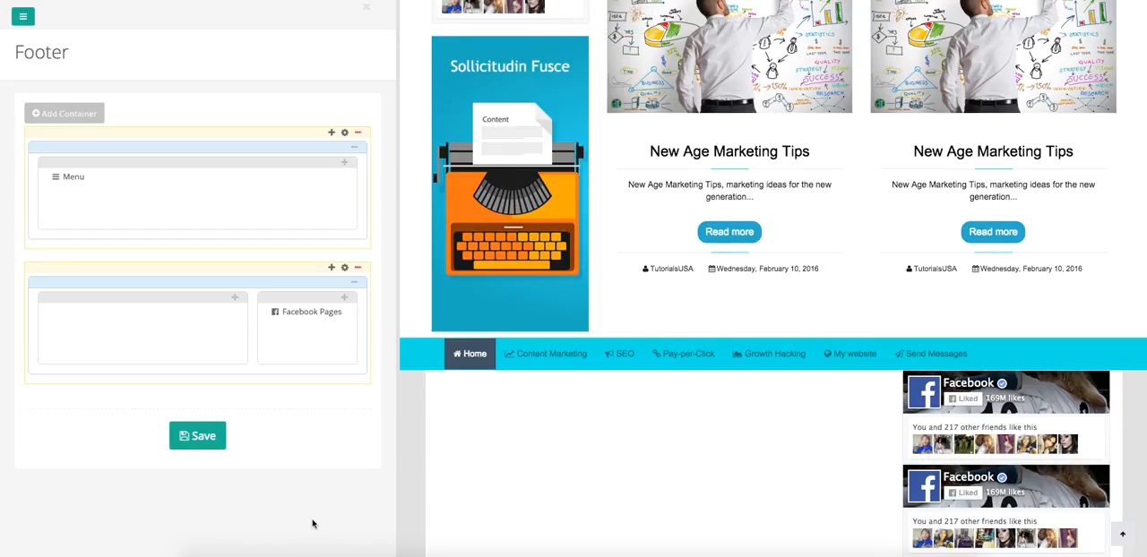
click(218, 443)
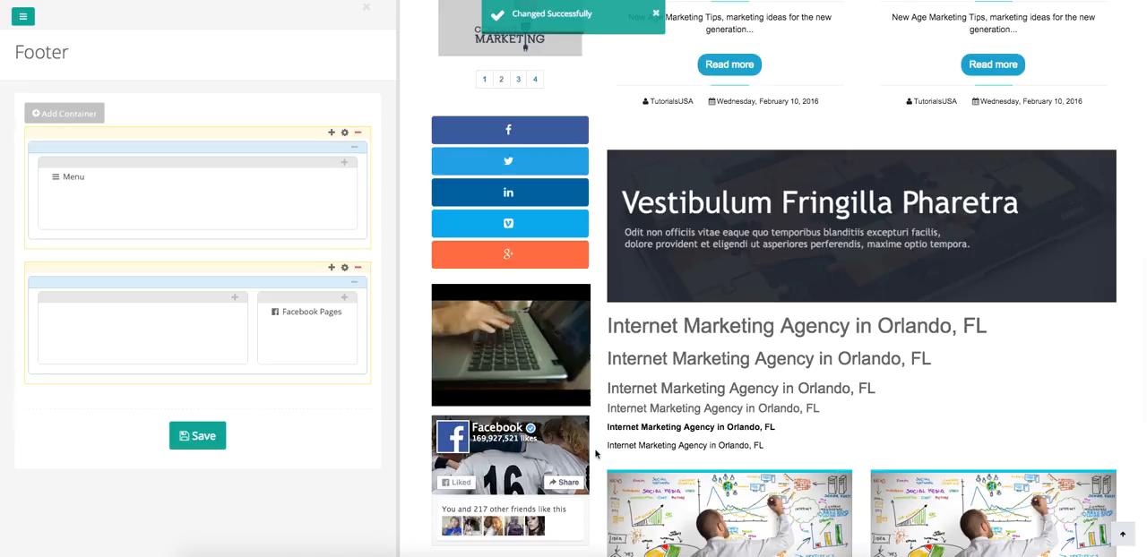
scroll(594, 452, down, 5)
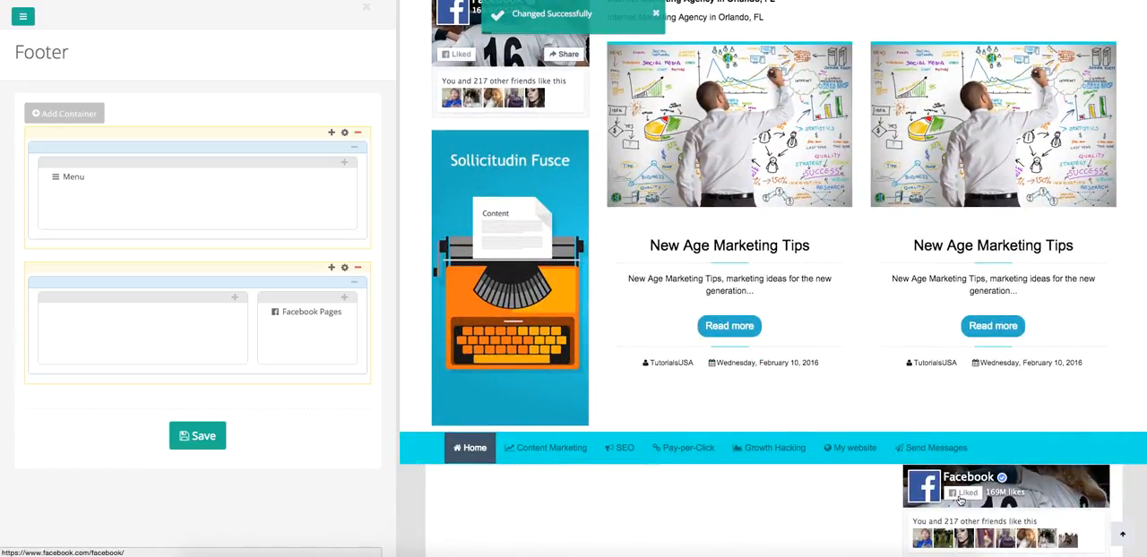
Add a Text Editor plug-in to the 66% column, repeating "Here you can place more information about your business or topics." nine times.
click(235, 299)
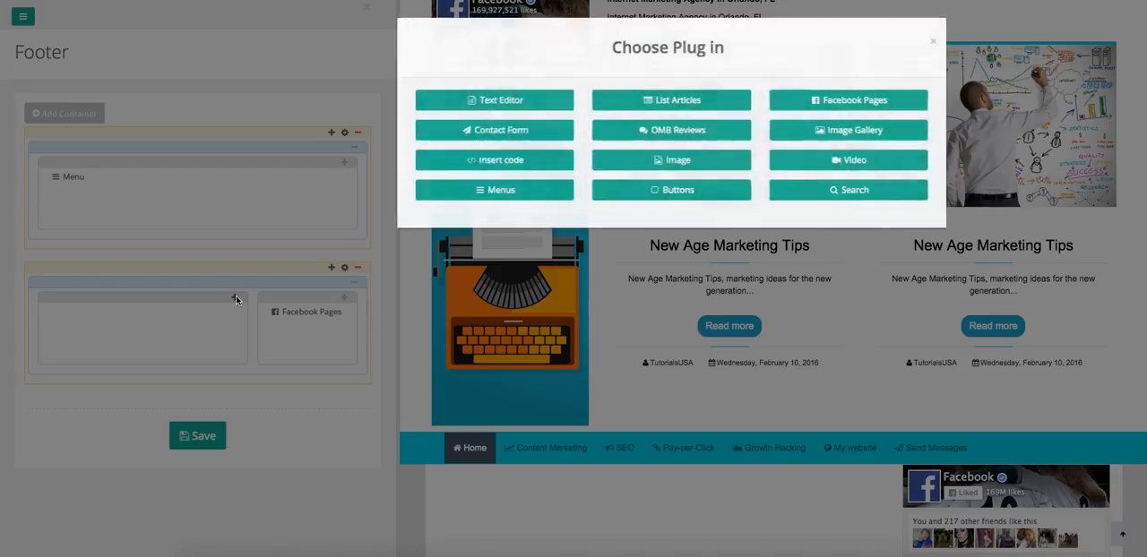
click(441, 105)
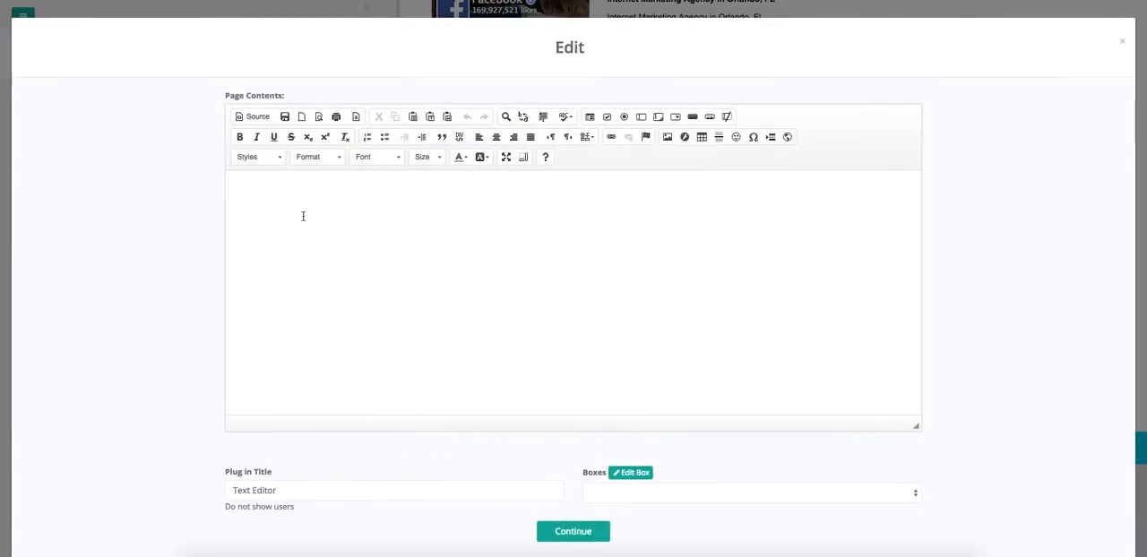
click(303, 216)
text(Here you can place more information about your business or topics.)
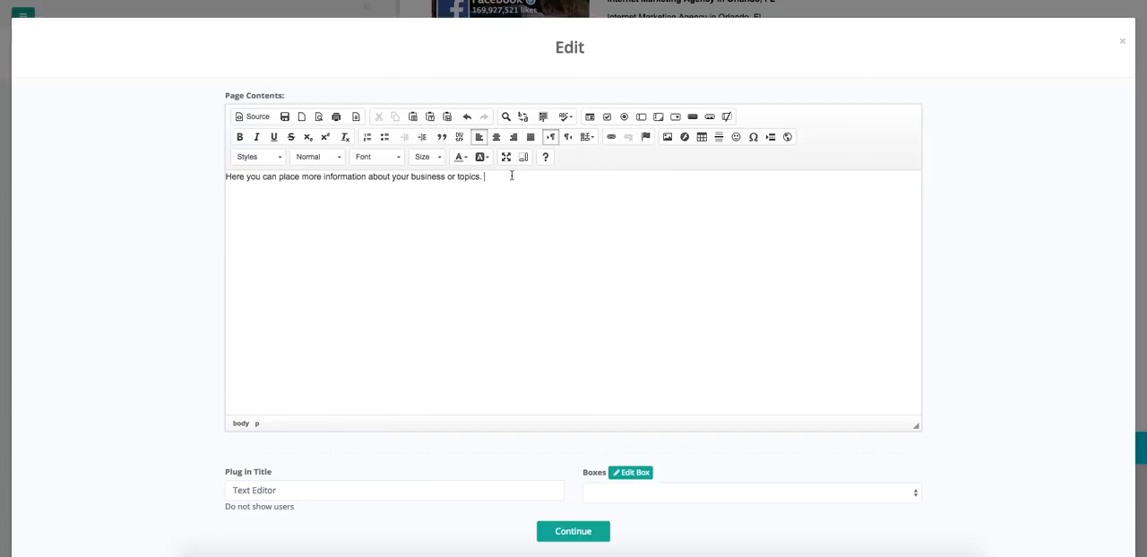
key(ctrl+v)
key(ctrl+v)
key(ctrl+v)
key(ctrl+v)
key(ctrl+v)
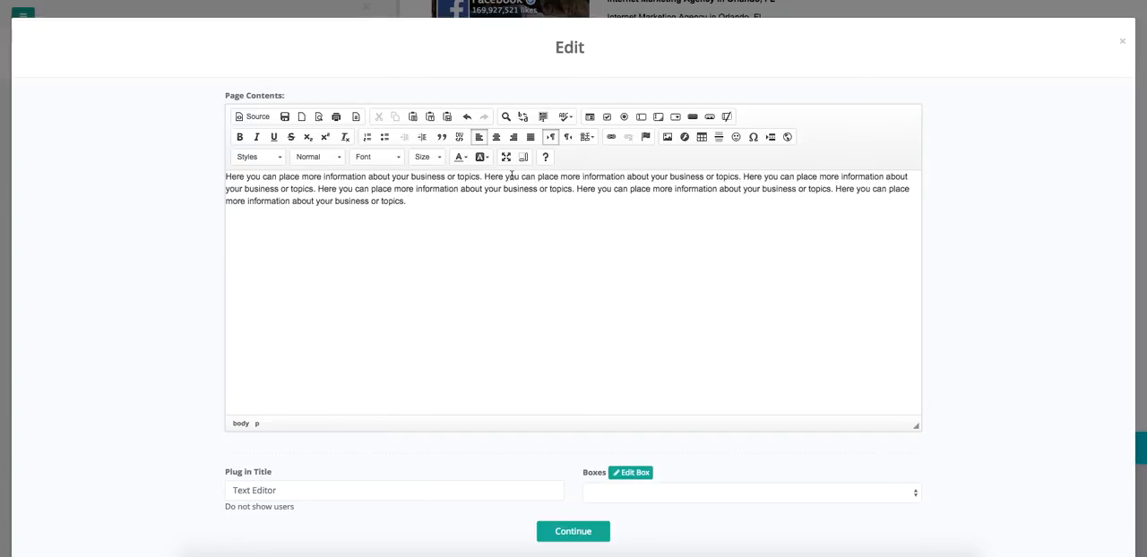
key(ctrl+v)
key(ctrl+v)
text(Here you can place more information about your business or topics.)
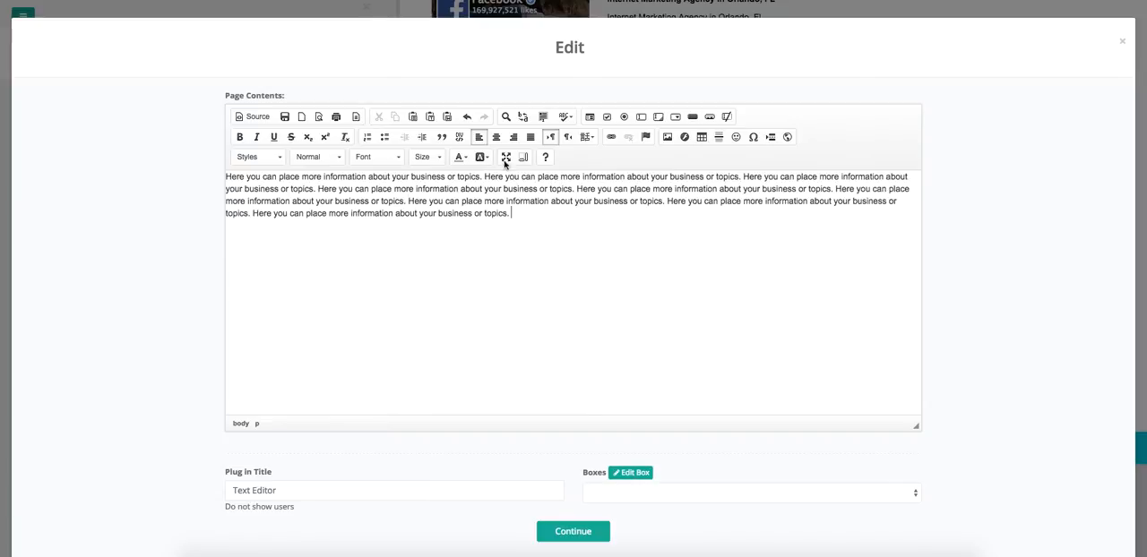
click(584, 535)
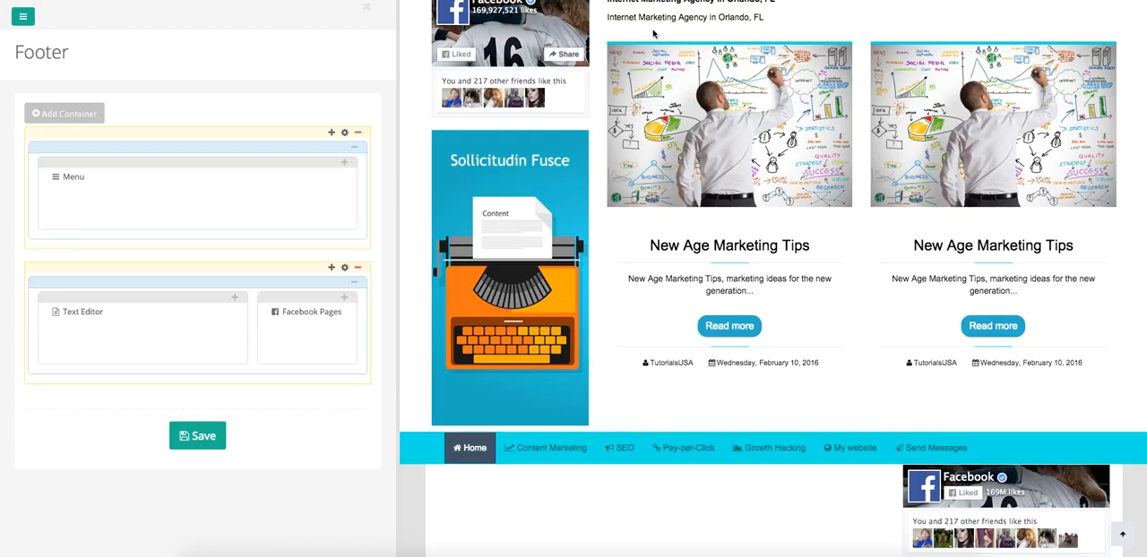
Save the footer and review its text block and Facebook box in the site preview.
click(182, 437)
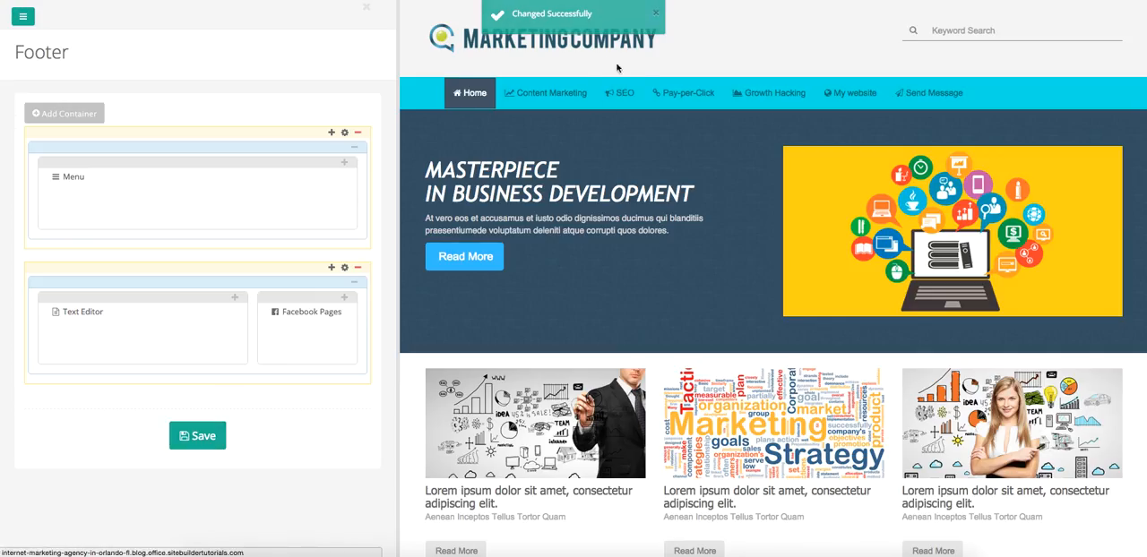
scroll(689, 380, down, 15)
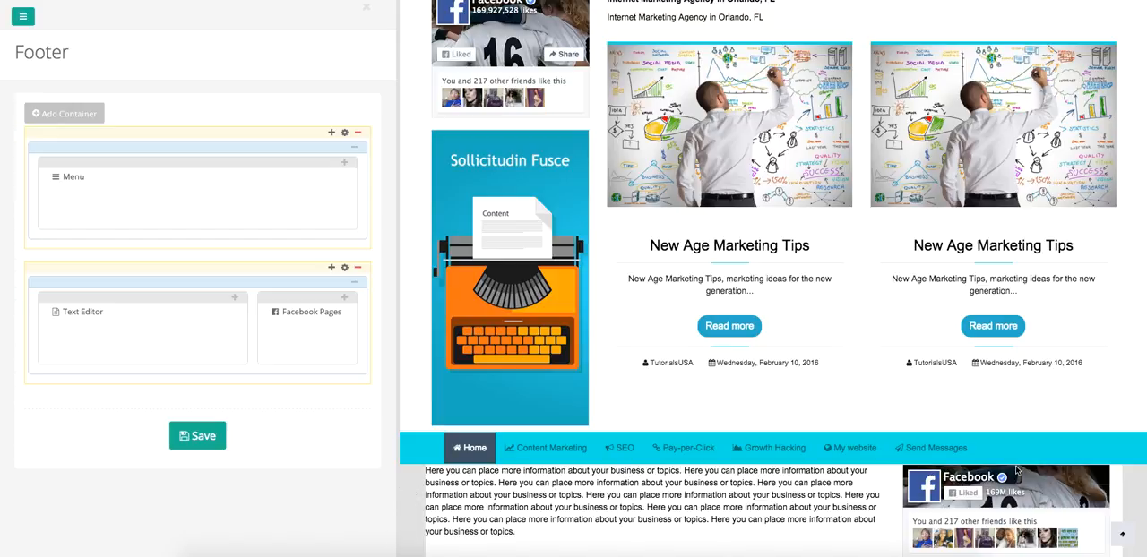
scroll(1021, 476, up, 1)
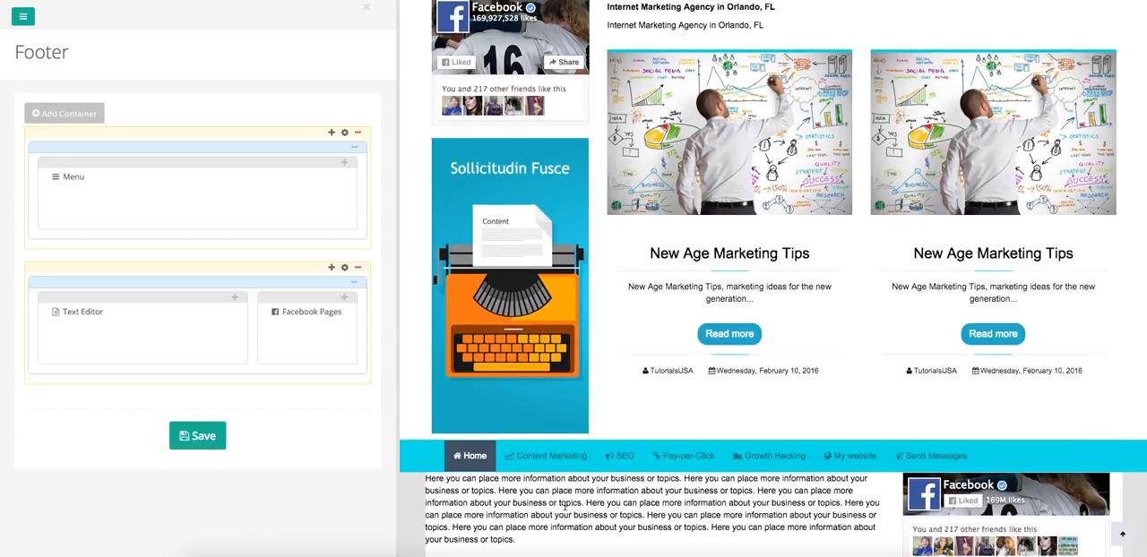
scroll(560, 507, down, 1)
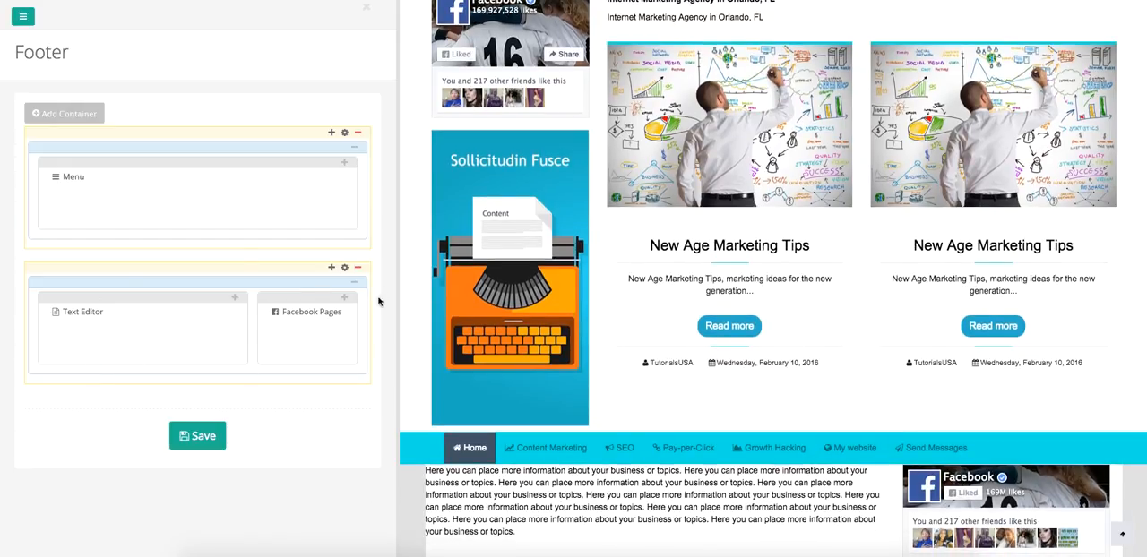
Set the content background color of the second footer container to #e0e0e0, matching the container's own background, and save the footer.
click(344, 268)
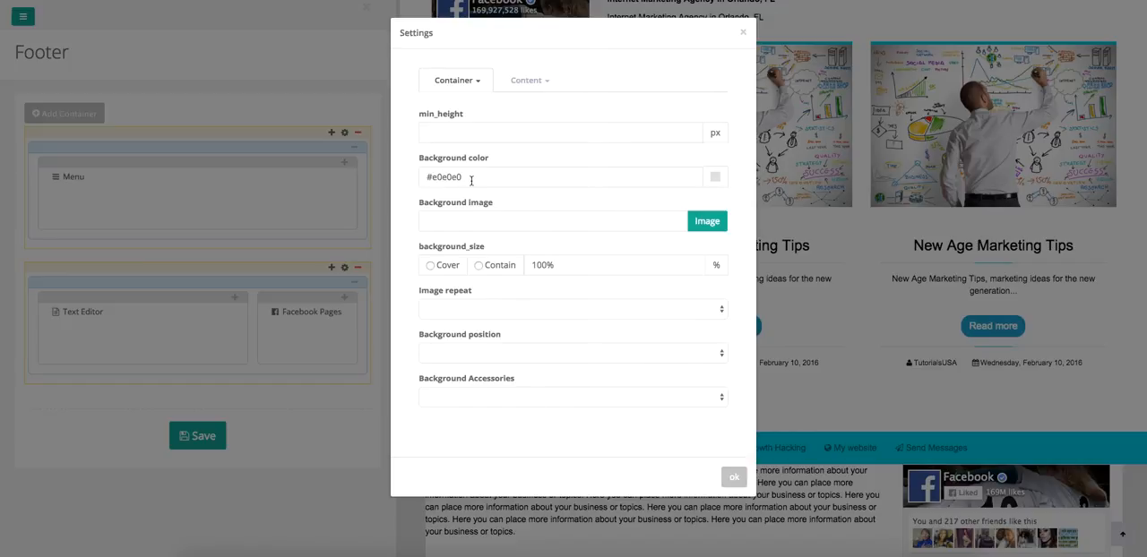
drag(471, 181, 417, 176)
key(ctrl+c)
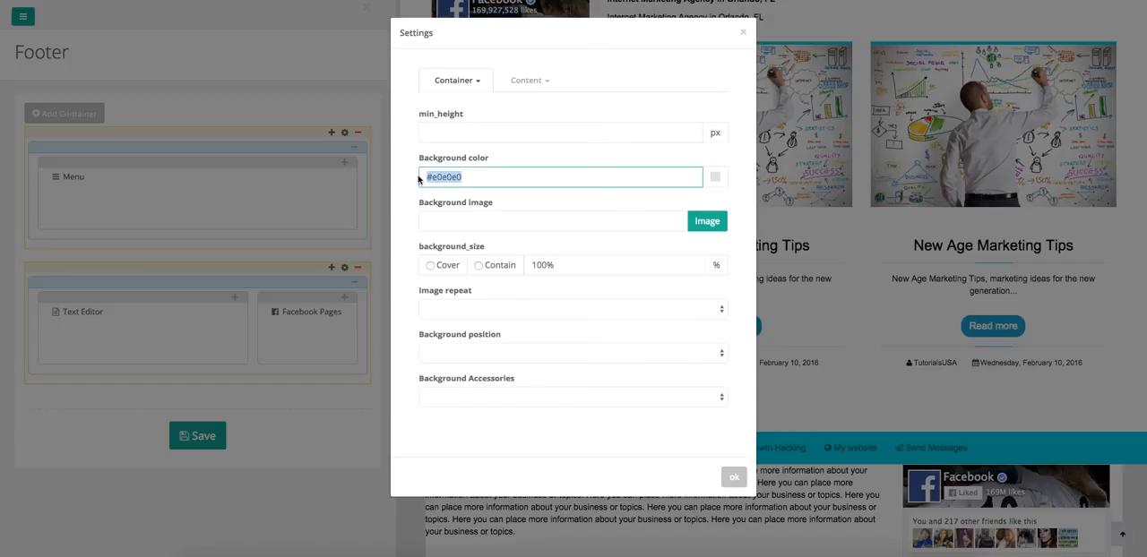
click(519, 82)
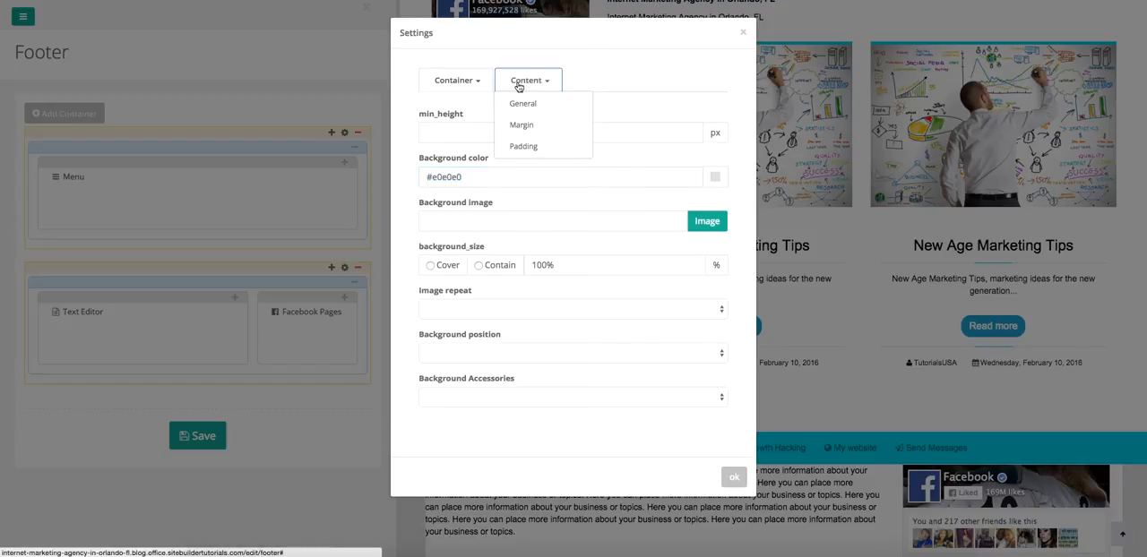
click(524, 104)
drag(464, 176, 401, 177)
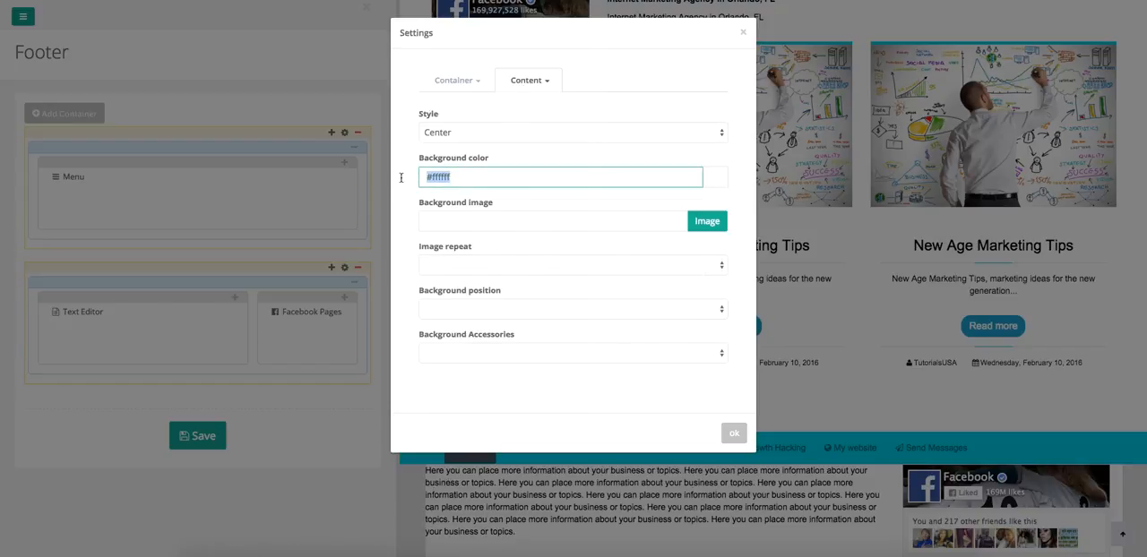
key(BackSpace)
key(ctrl+v)
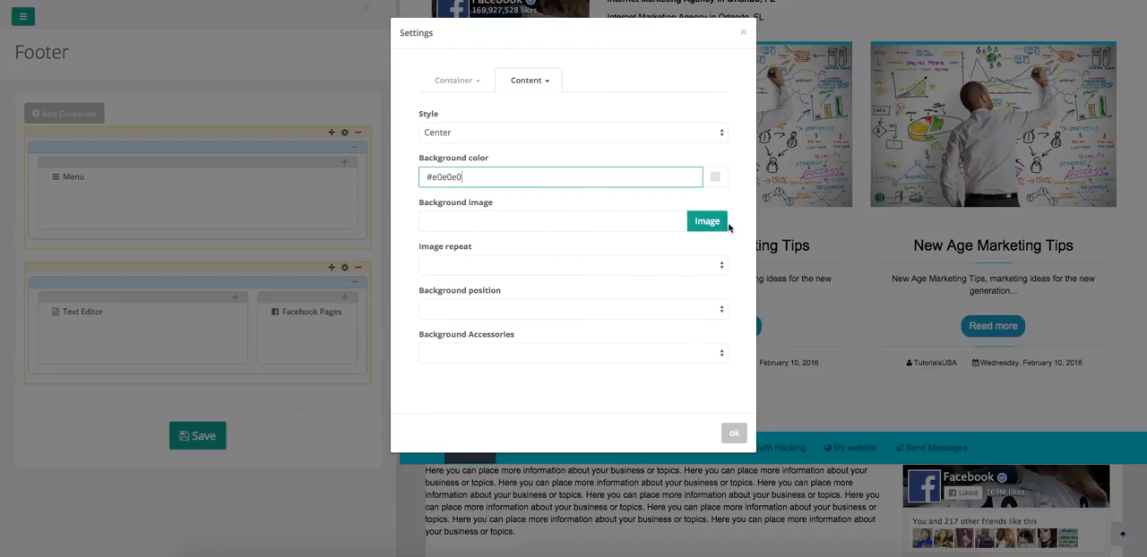
click(734, 433)
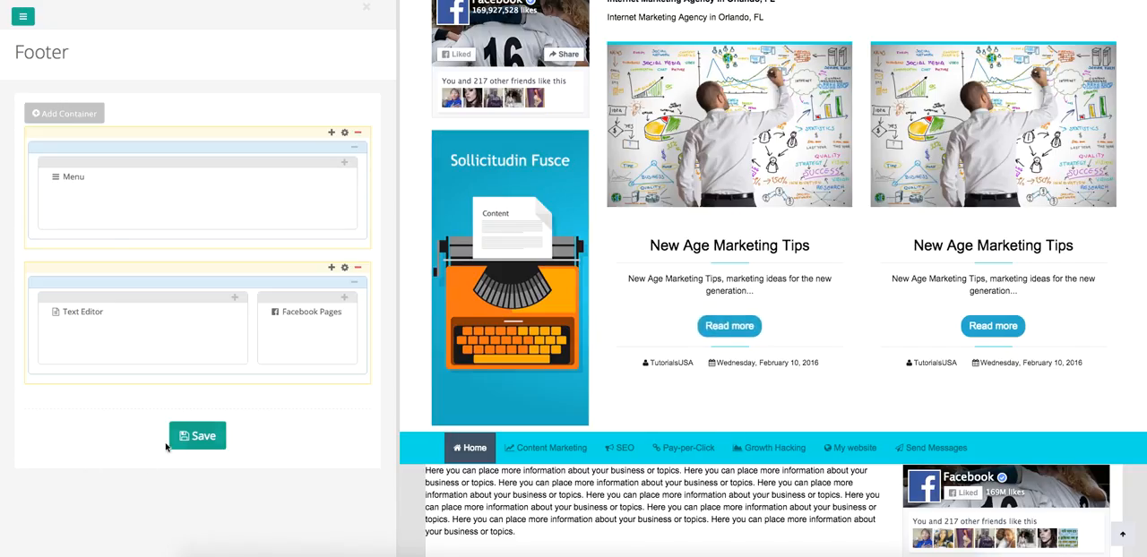
click(199, 439)
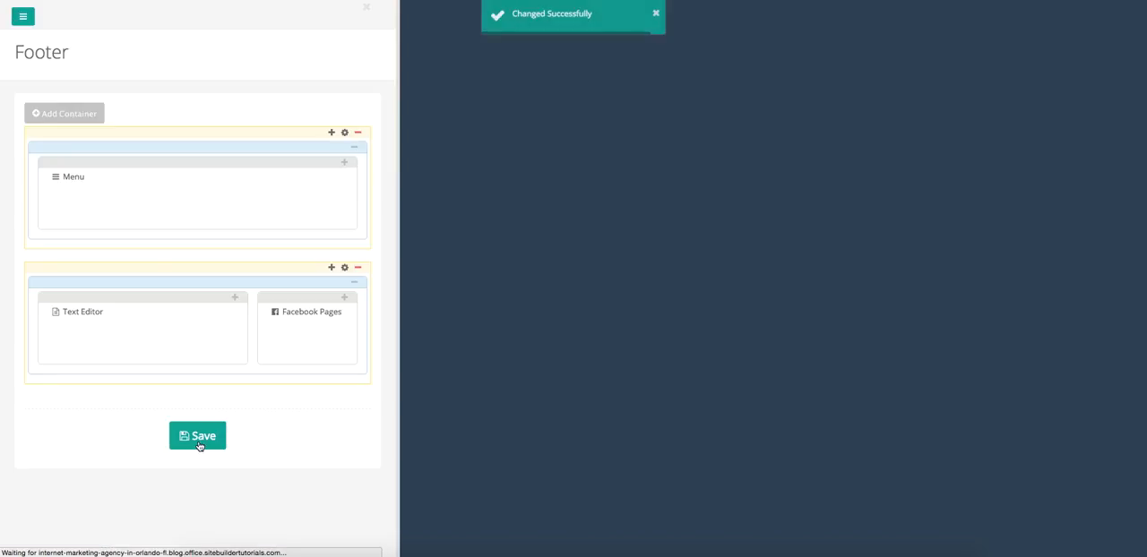
scroll(460, 437, down, 15)
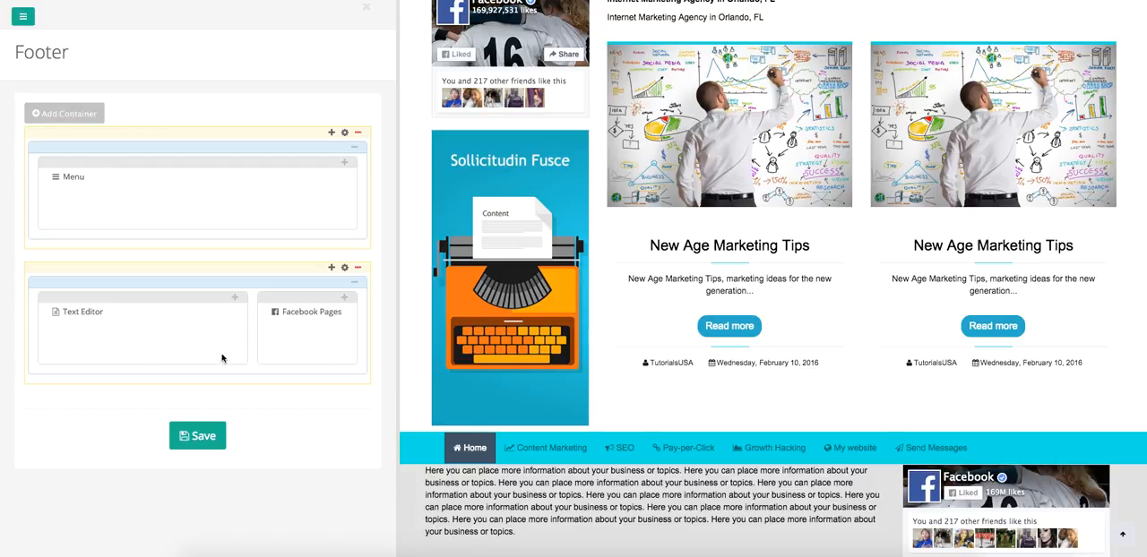
Delete the last three repeated sentences from the Text Editor plug-in in the 66% column.
click(216, 313)
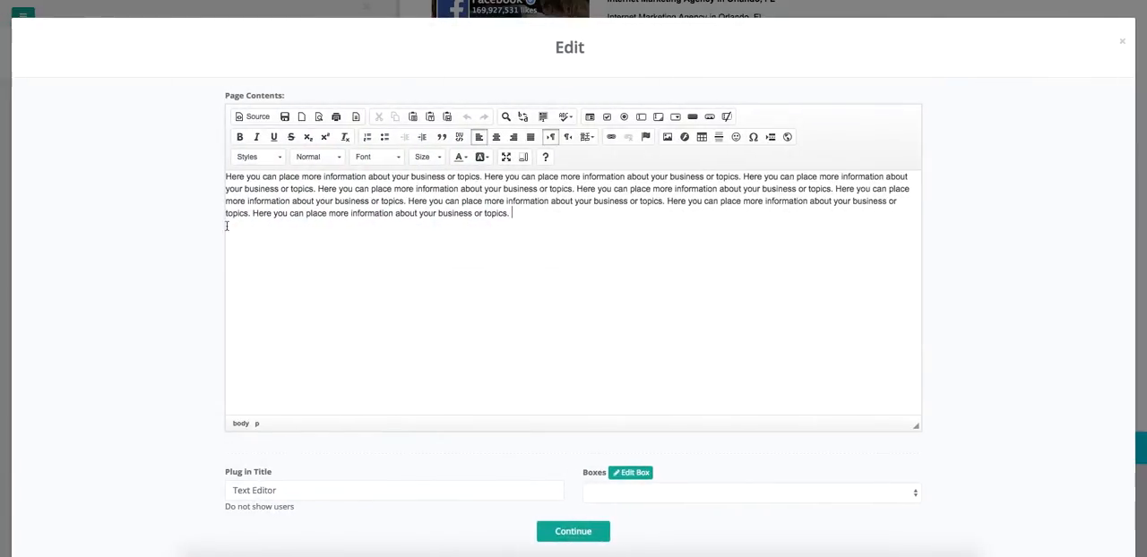
drag(226, 226, 411, 200)
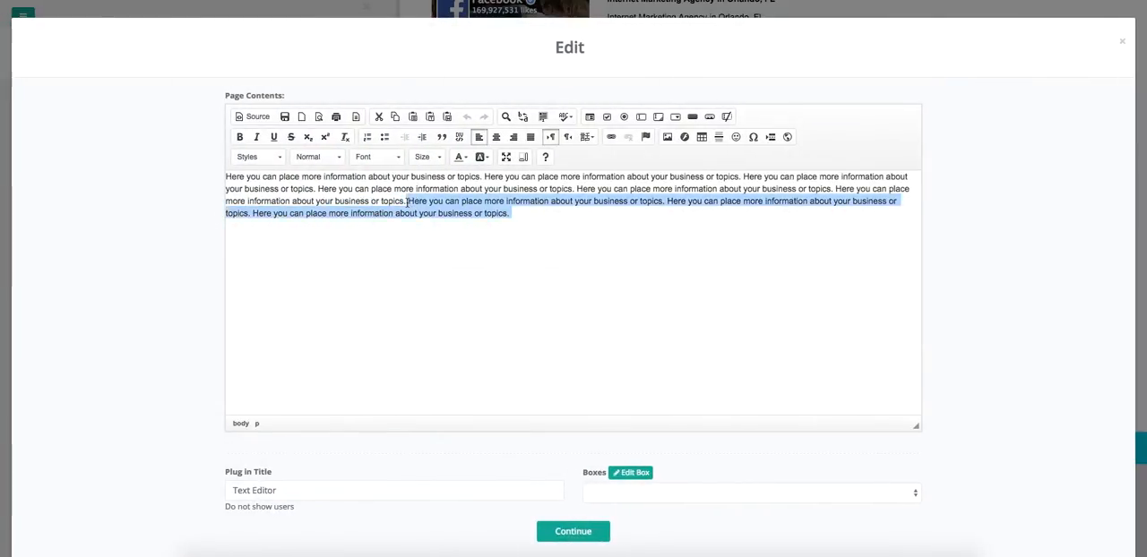
key(BackSpace)
Center-align all remaining text in the Text Editor plug-in and save the footer.
drag(409, 201, 207, 174)
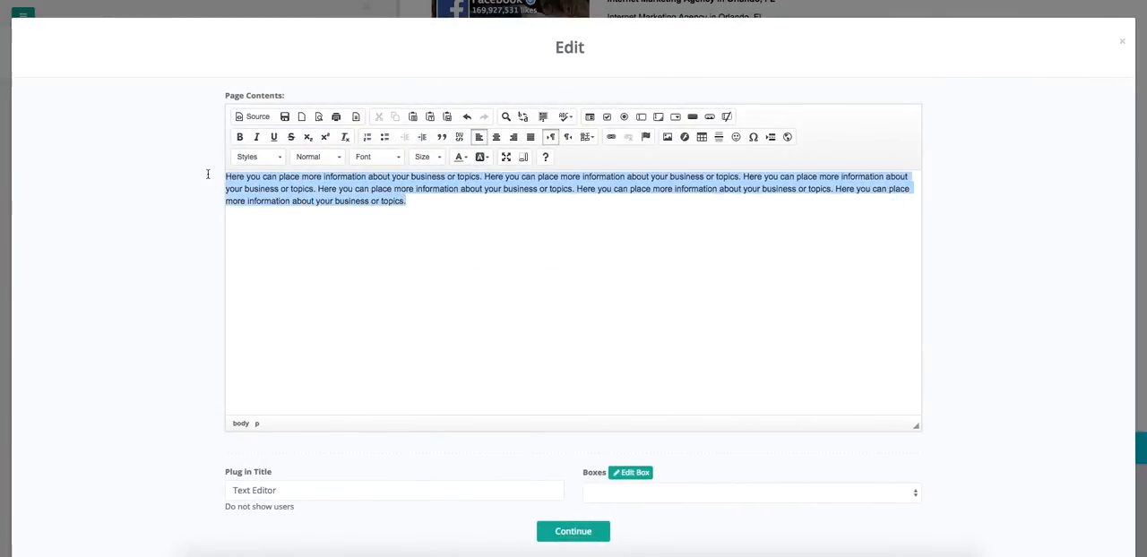
click(497, 137)
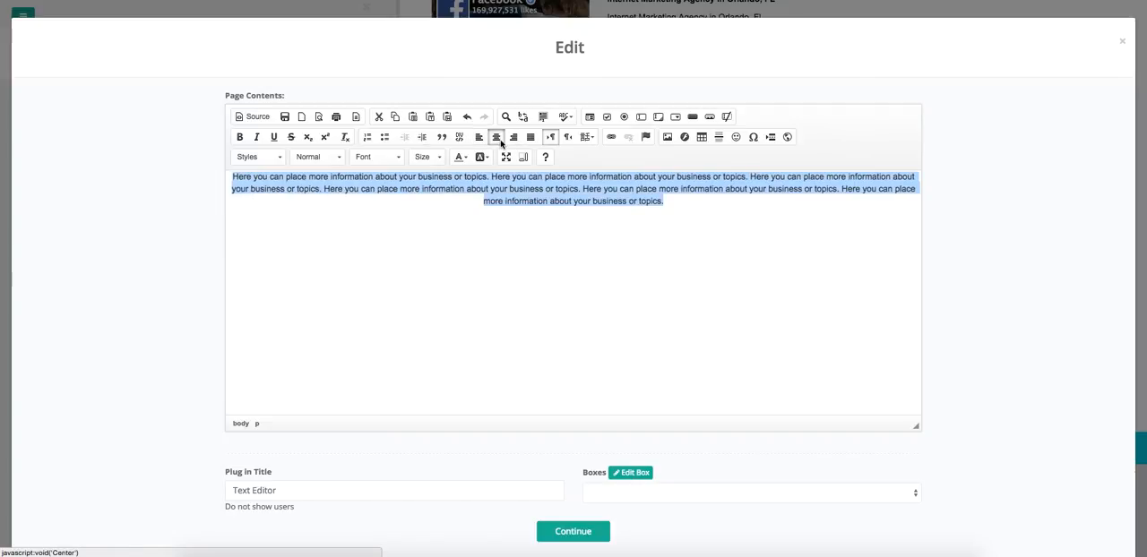
click(599, 532)
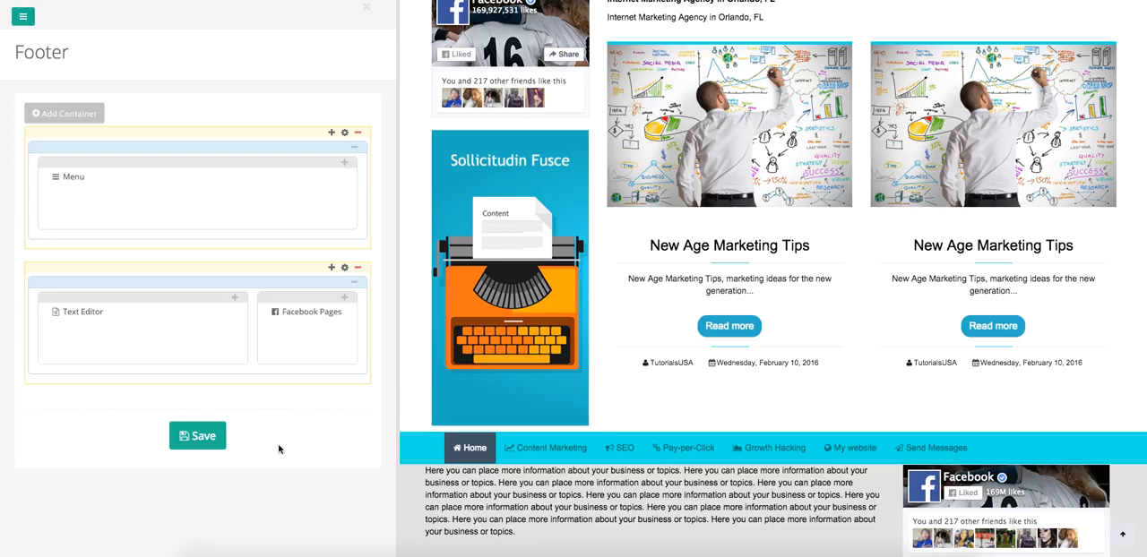
click(217, 438)
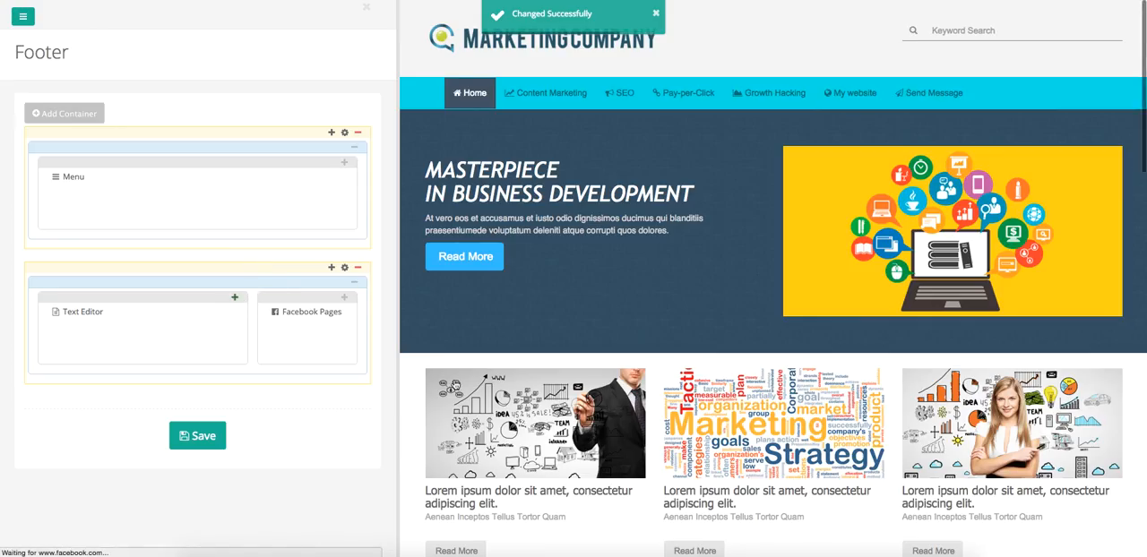
scroll(455, 386, down, 15)
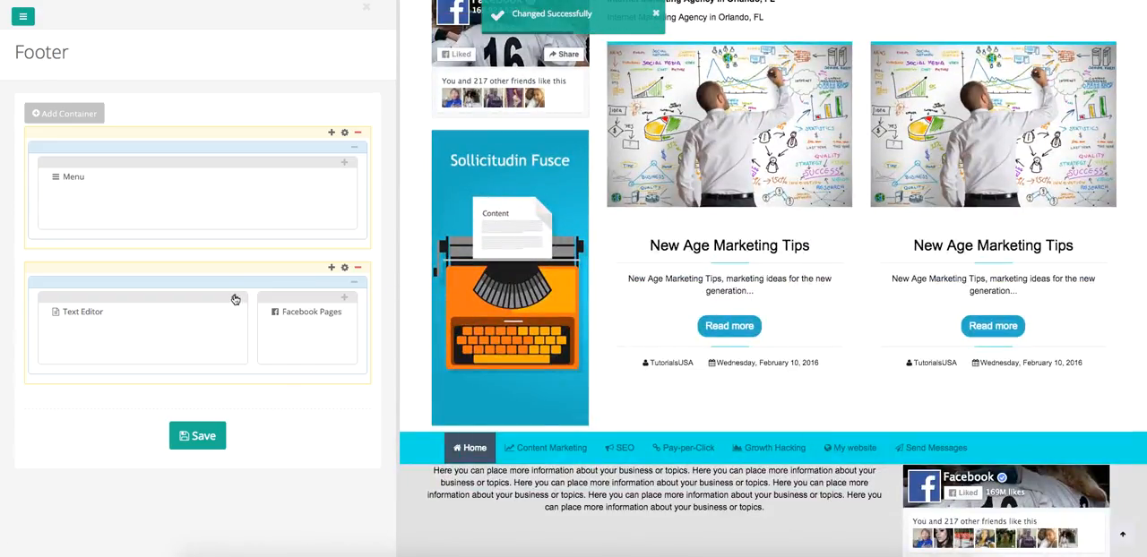
Add a Buttons plug-in to the 66% column, set to fill the entire space with the Medium button size.
click(235, 299)
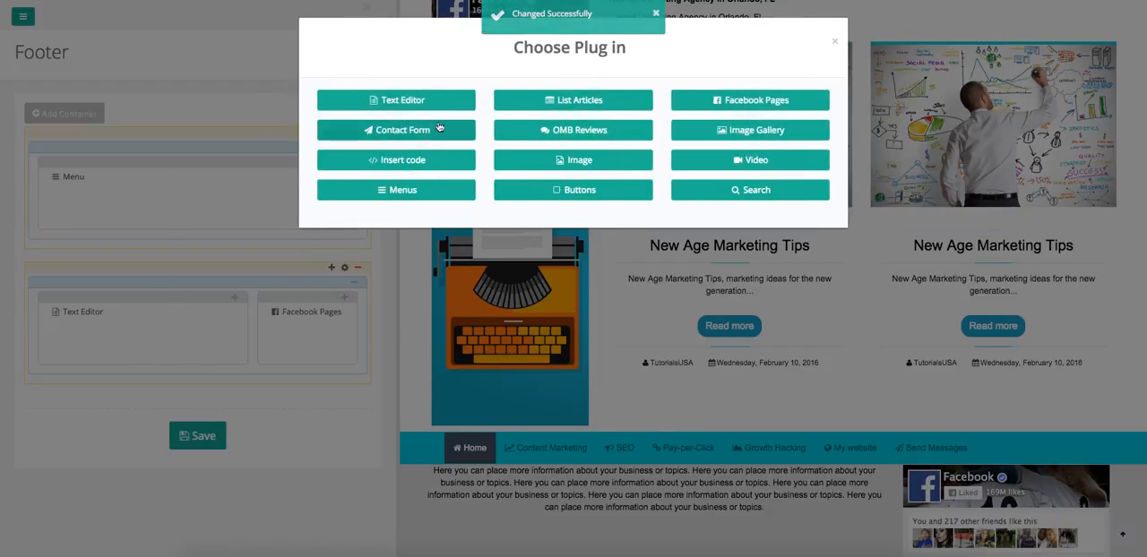
click(584, 197)
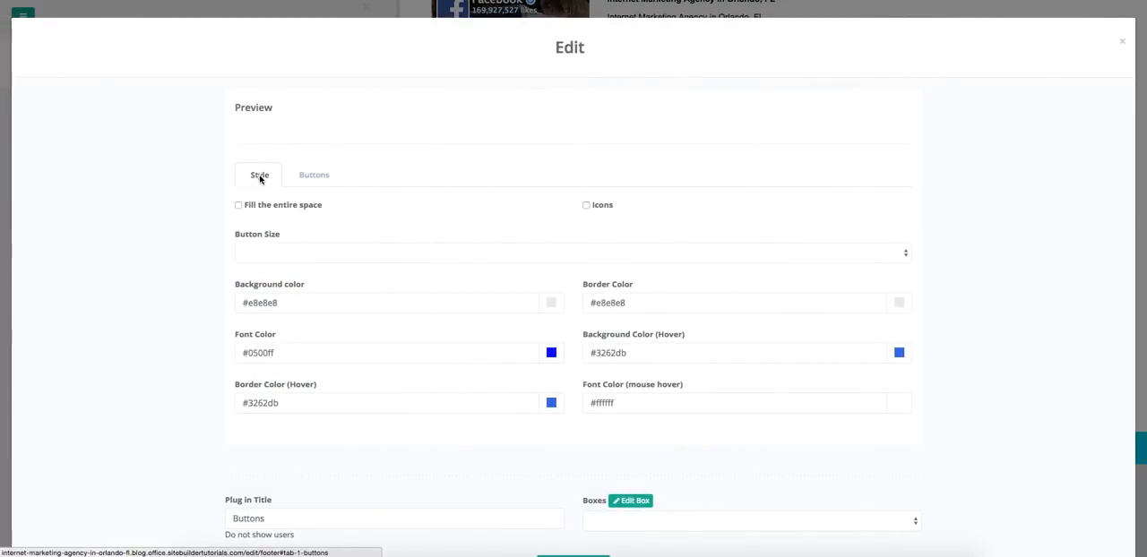
click(238, 206)
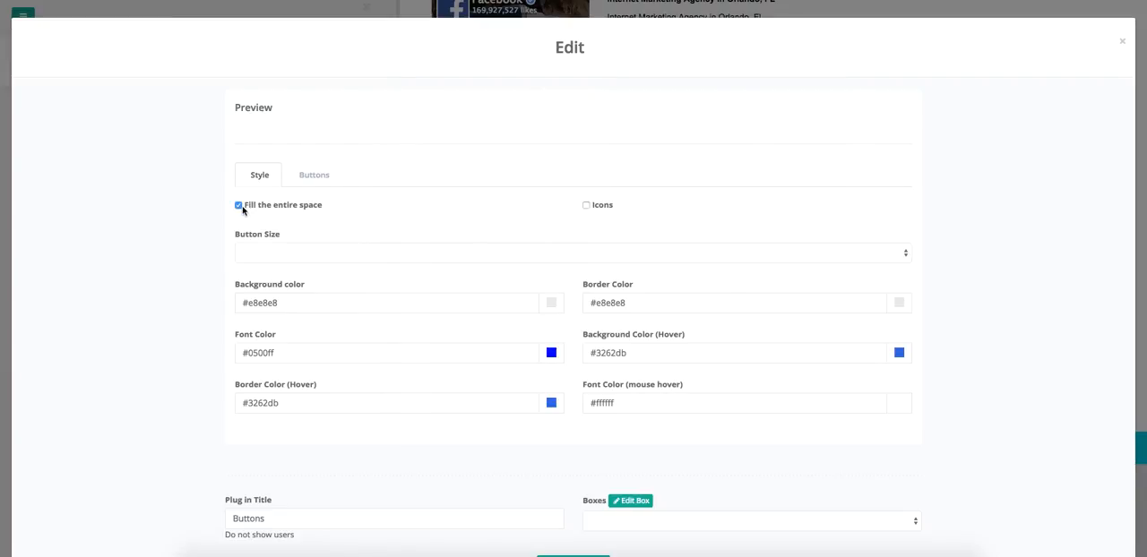
click(264, 256)
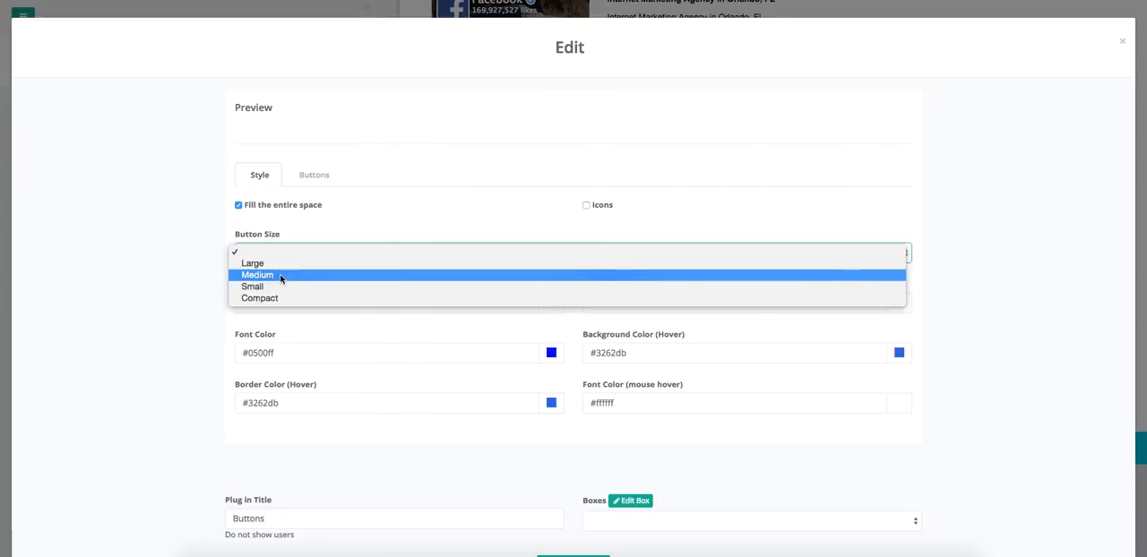
click(281, 278)
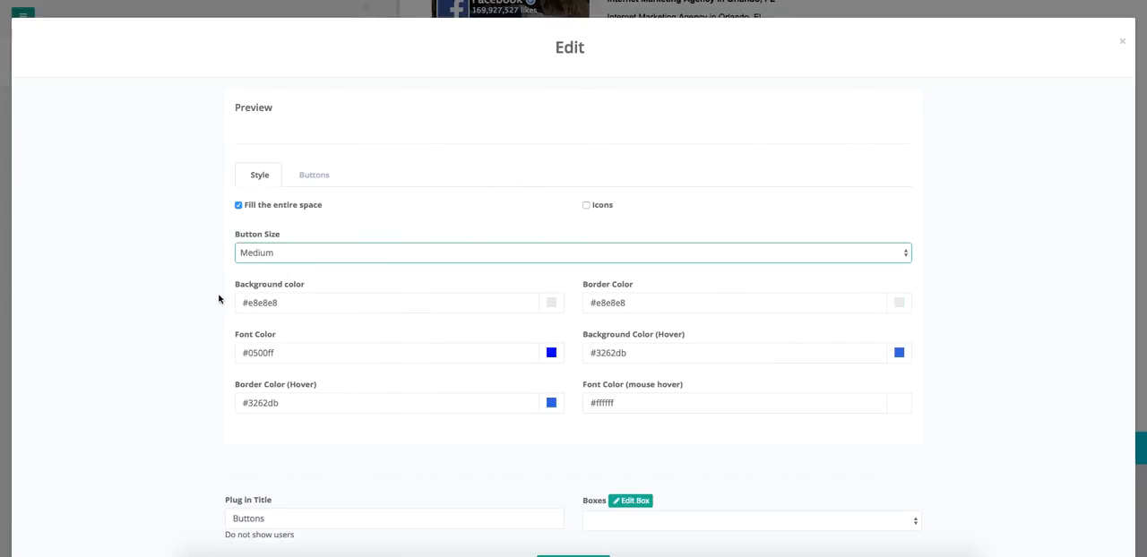
click(316, 133)
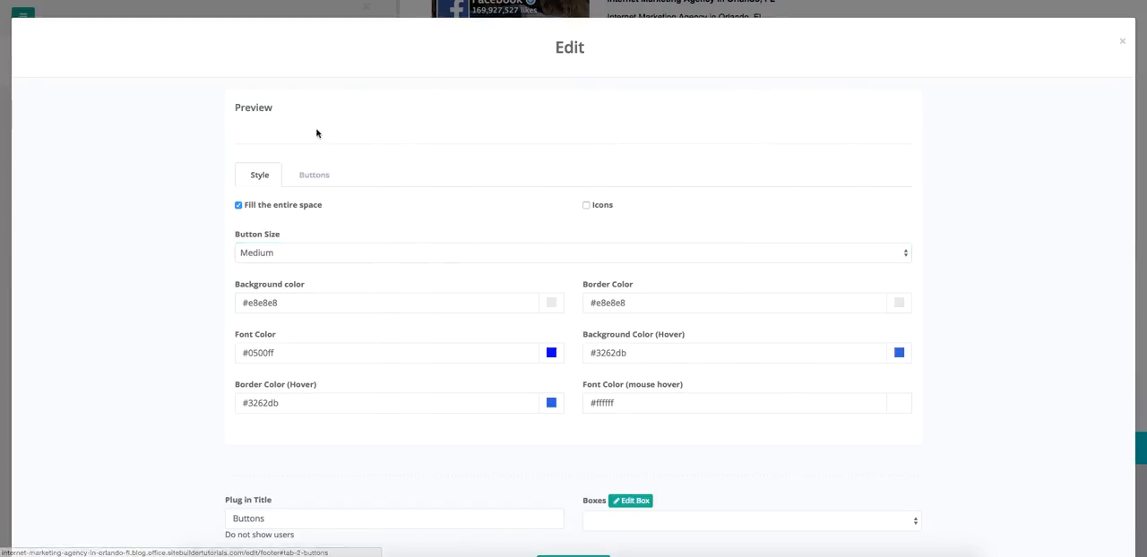
Set the Buttons plug-in's title to "Click Here" and place it in the footer layout.
scroll(374, 436, down, 2)
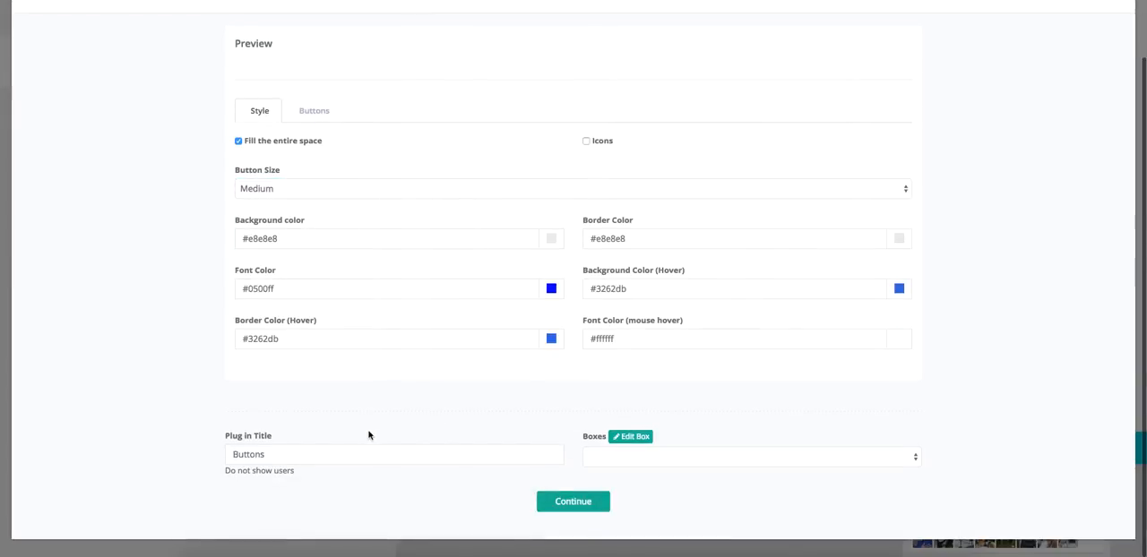
double_click(267, 455)
click(266, 457)
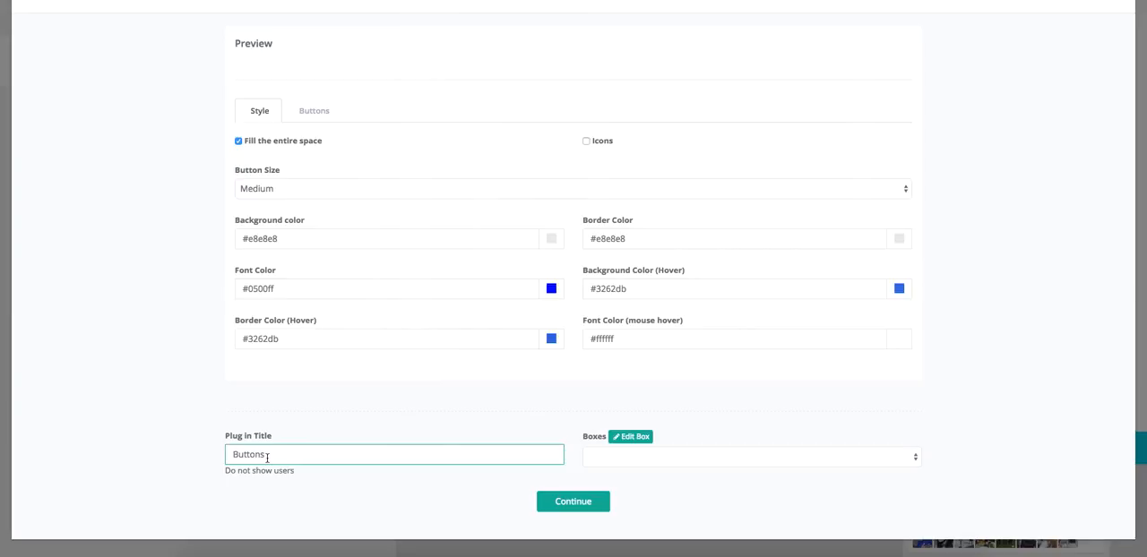
double_click(268, 457)
text(Click Here)
click(461, 422)
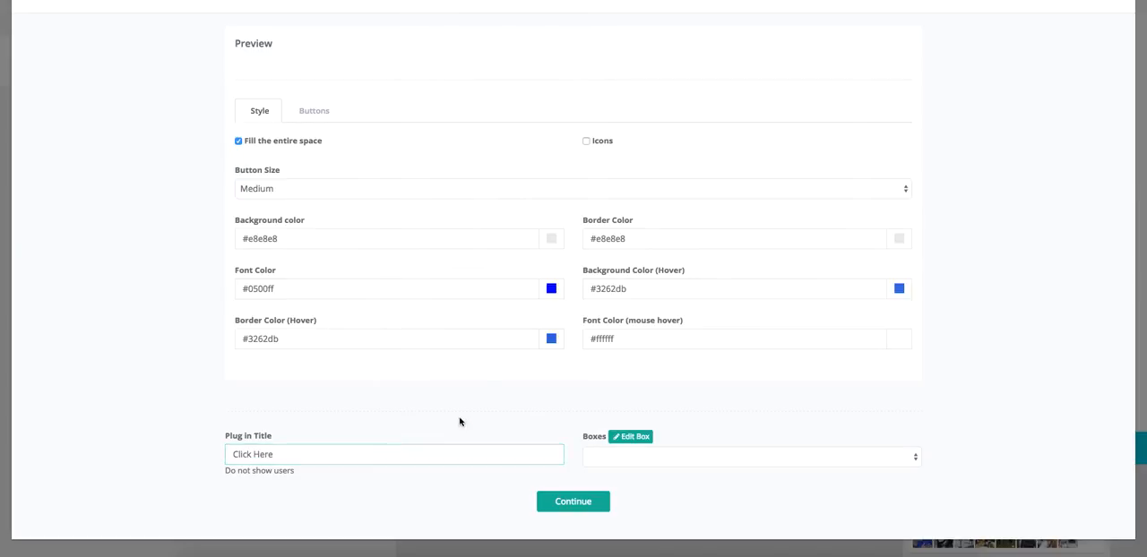
click(570, 505)
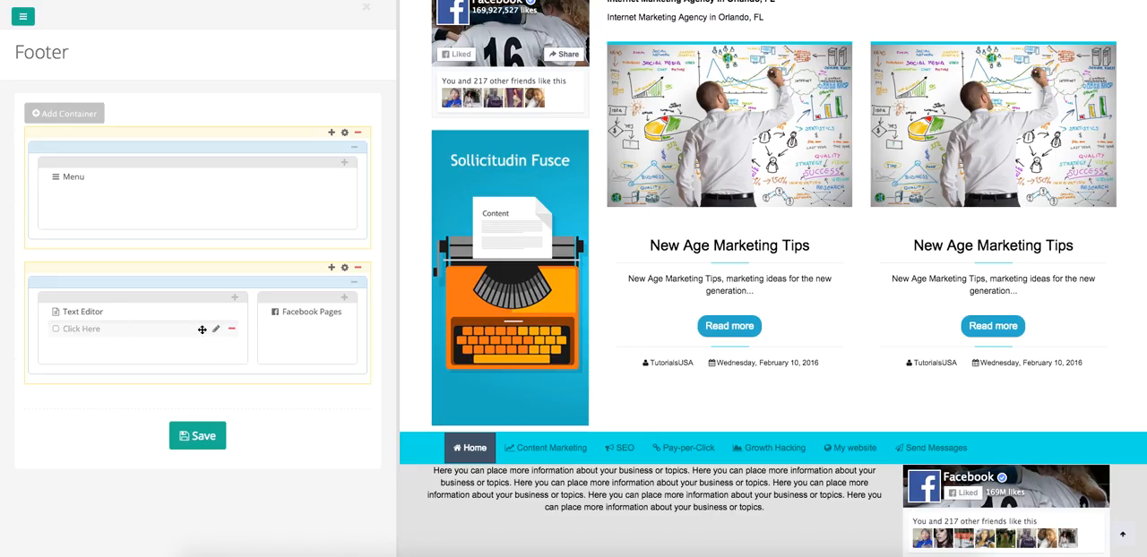
Add a new button titled "Click Here" to the Click Here plug-in, leaving its icon, destination and link empty, and apply the plug-in changes.
click(216, 328)
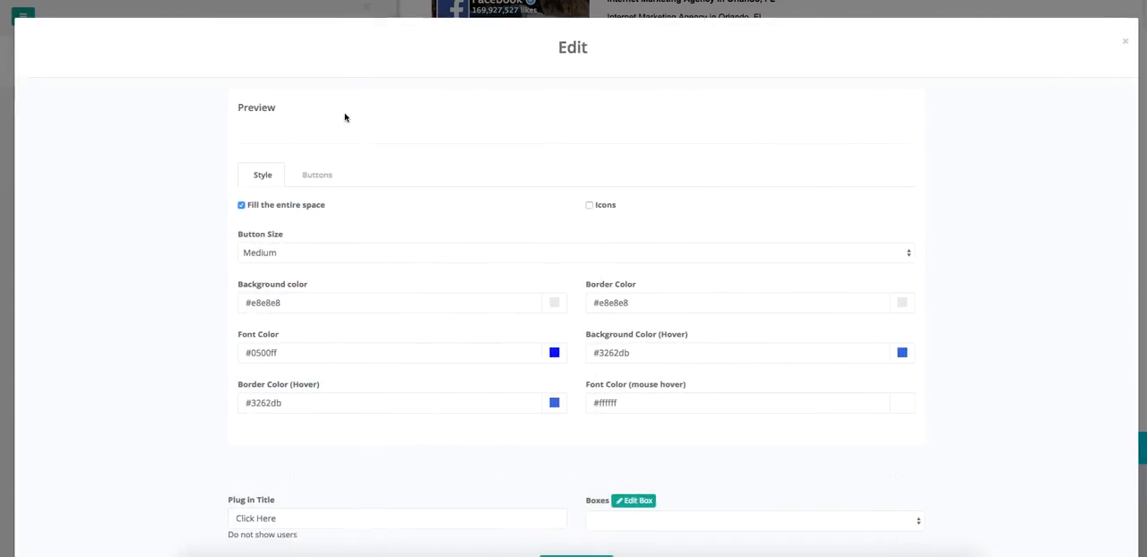
click(317, 179)
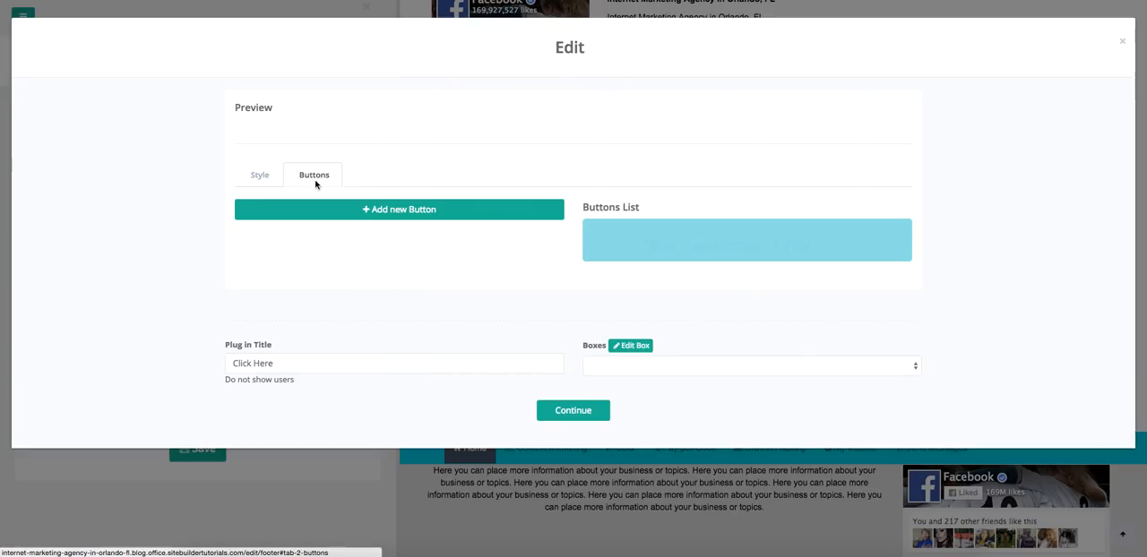
click(394, 214)
click(316, 250)
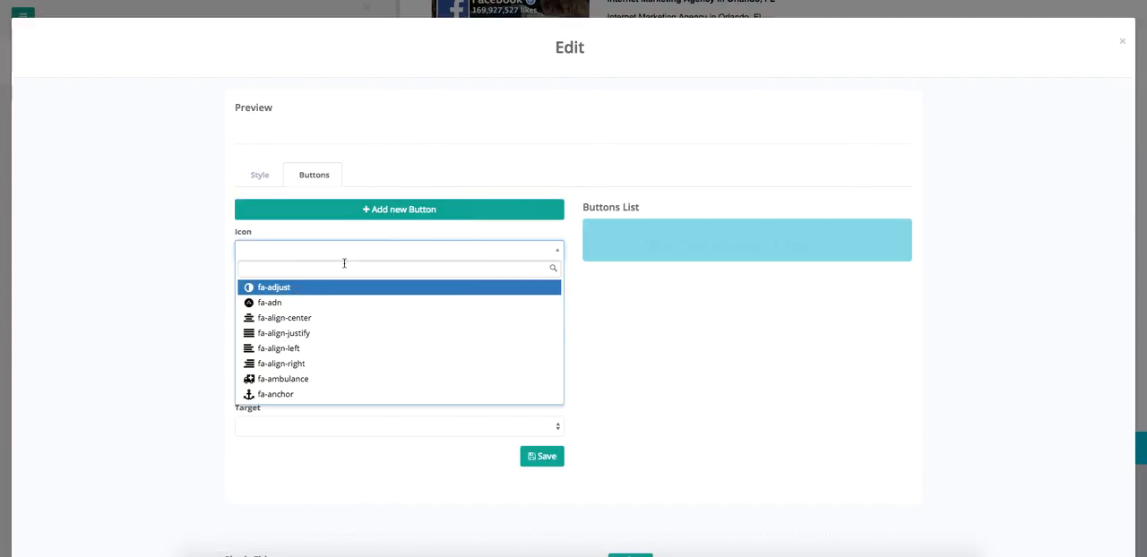
click(594, 299)
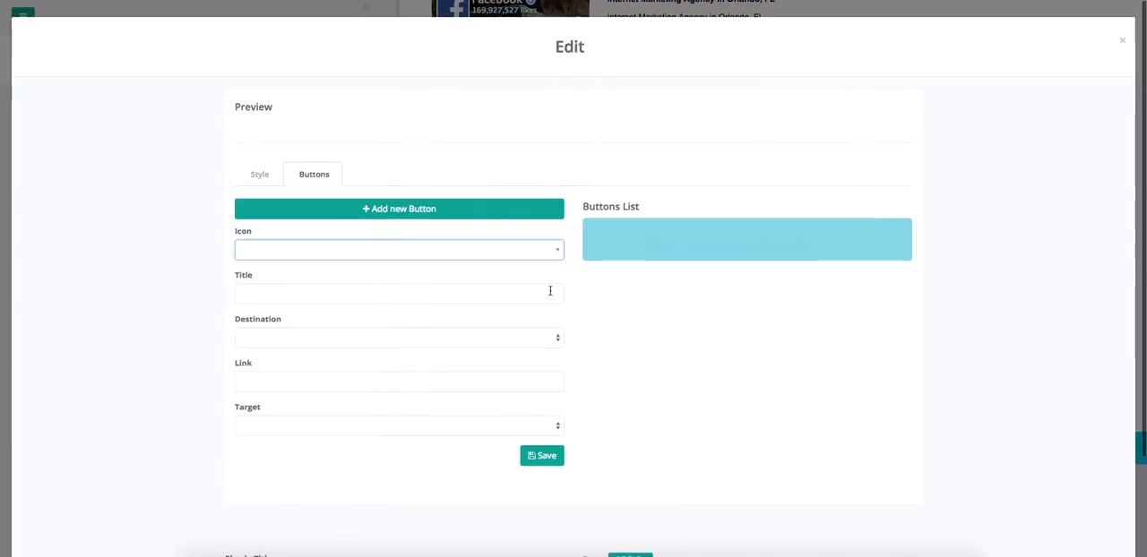
click(366, 295)
text(Click Here)
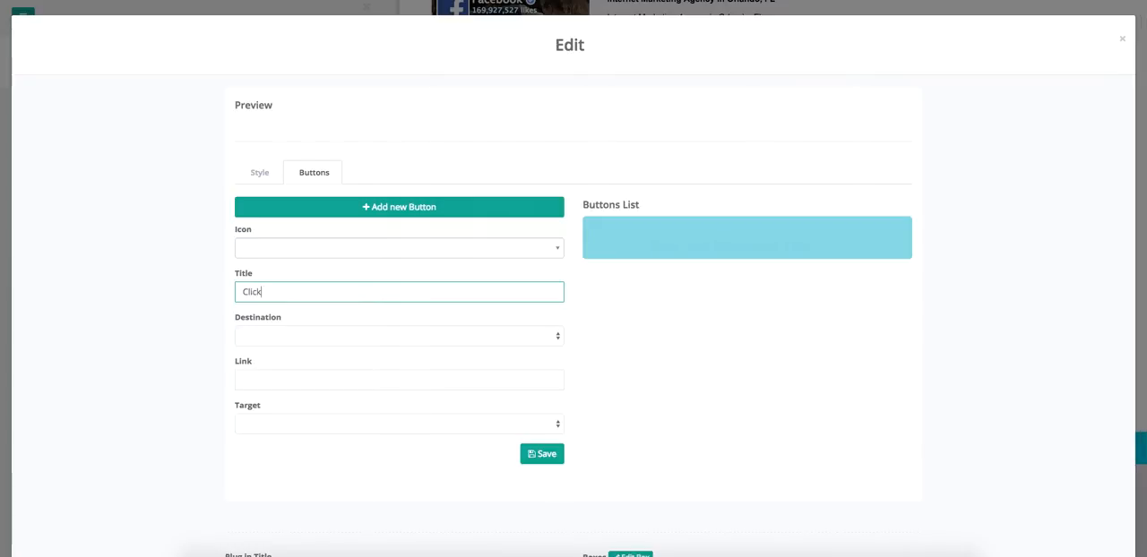
click(375, 340)
click(376, 335)
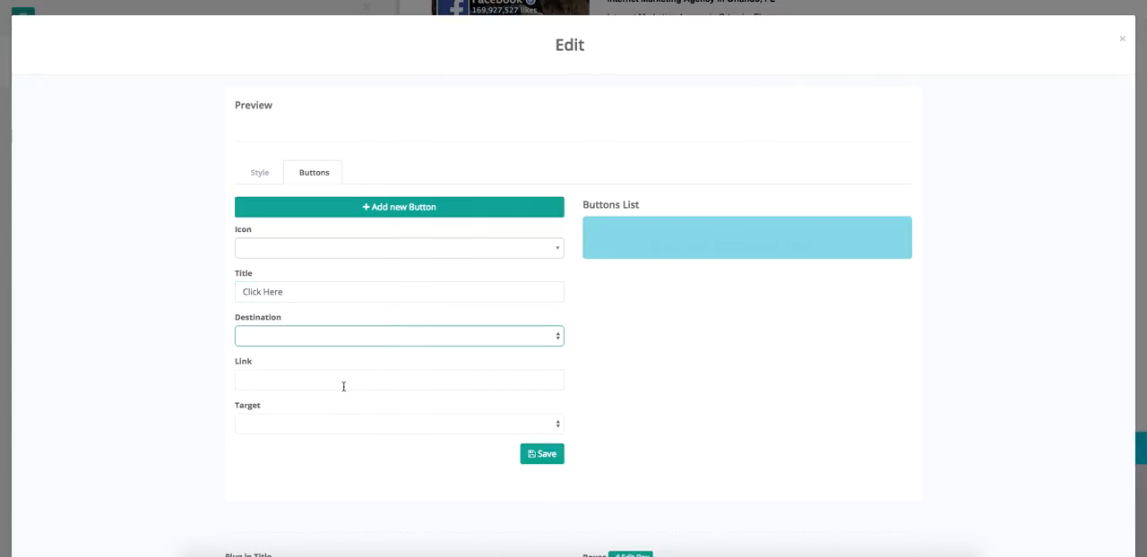
click(549, 458)
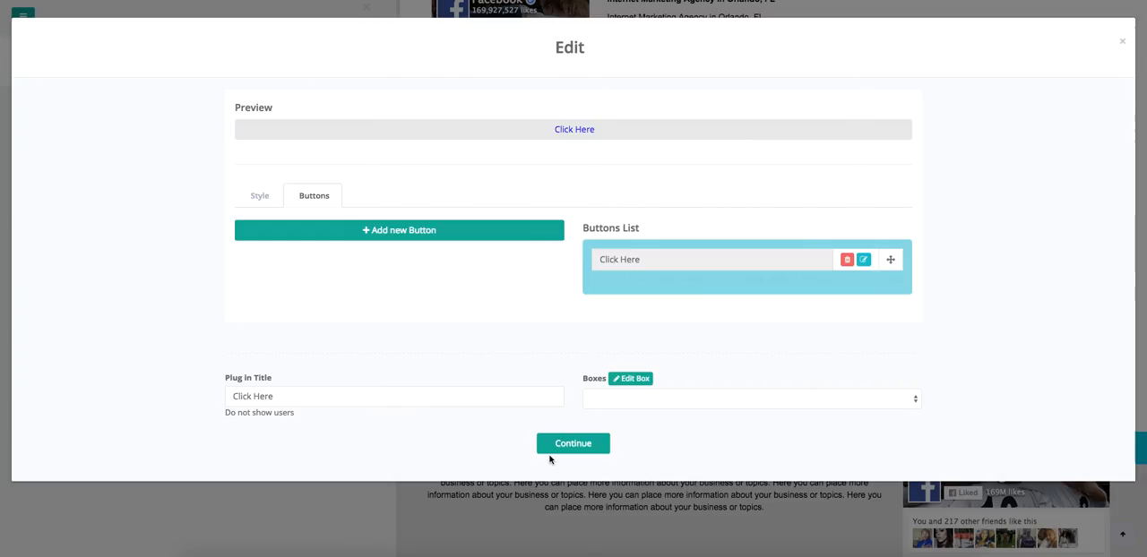
click(265, 198)
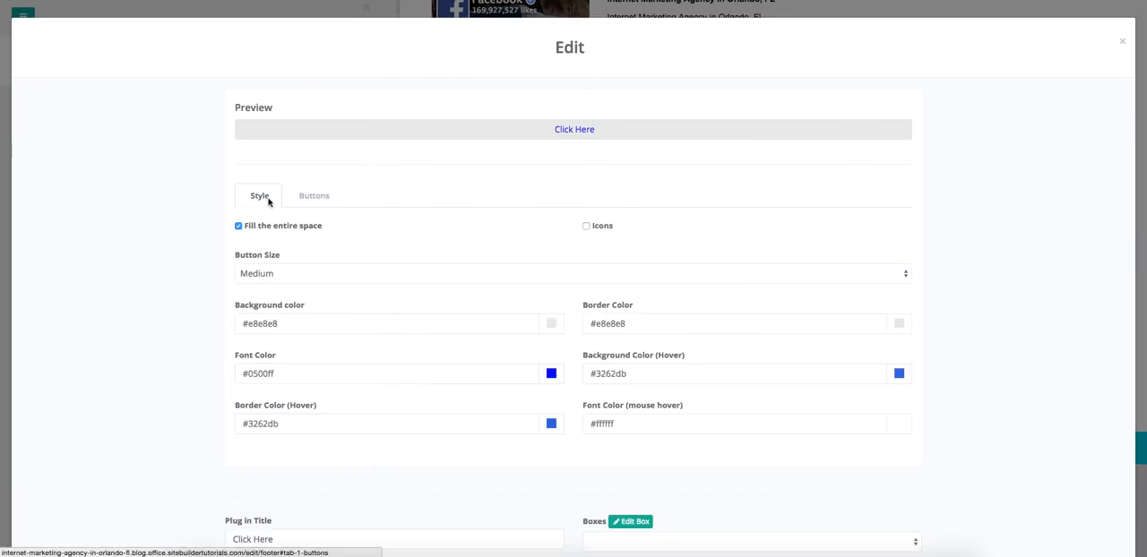
click(316, 198)
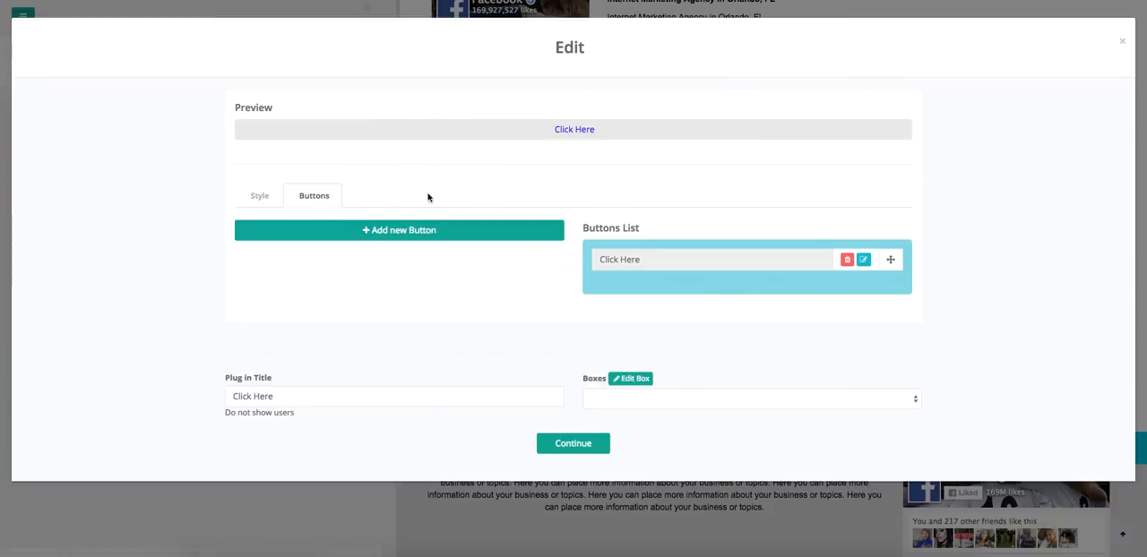
click(566, 445)
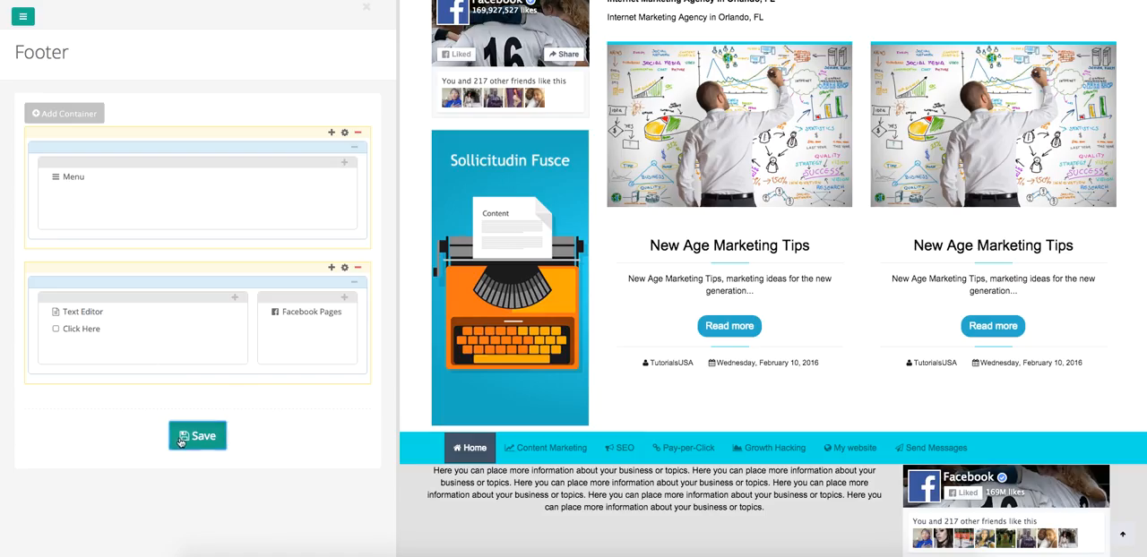
Save the footer with the new Click Here button.
click(192, 425)
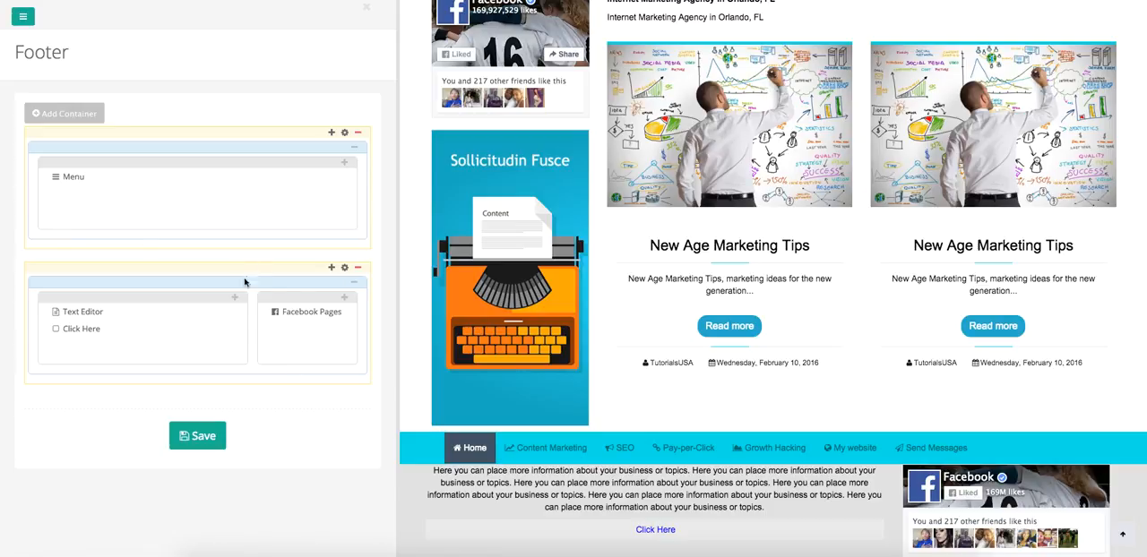
Set the second footer container's top margin to 20 px, save the footer and check the spacing below the menu.
click(344, 267)
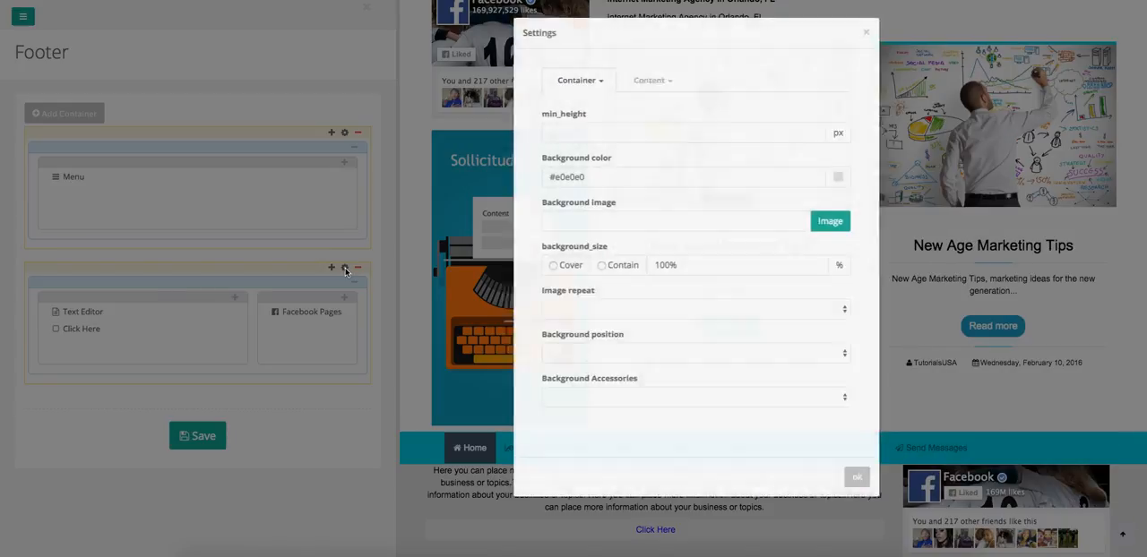
click(453, 82)
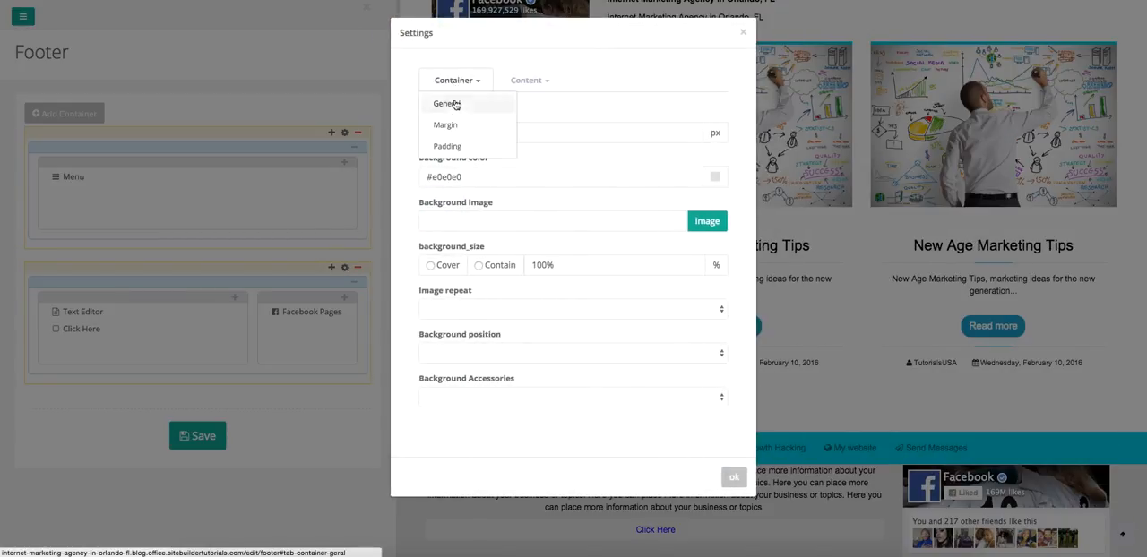
click(451, 124)
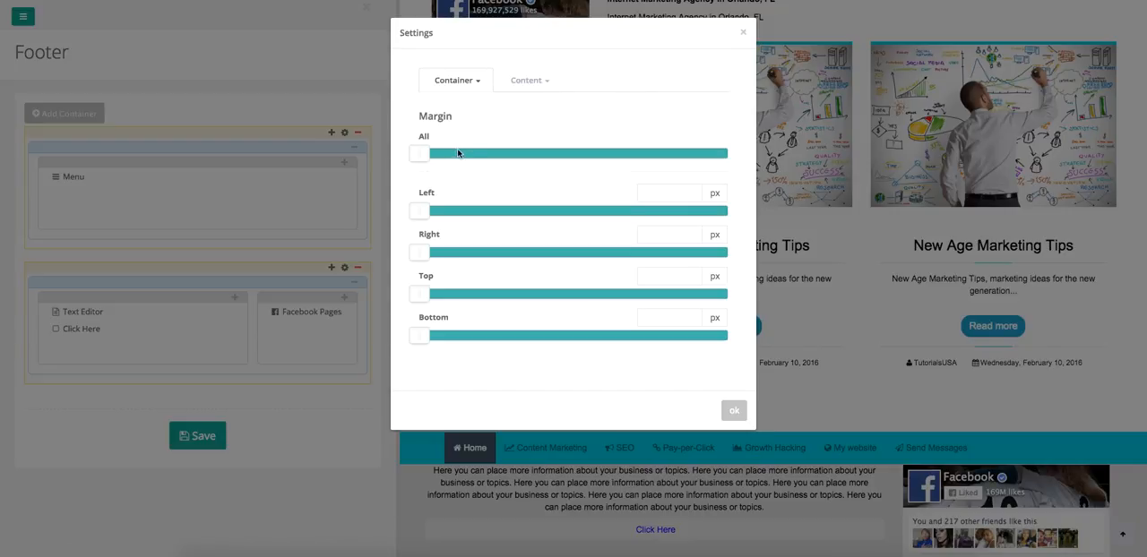
drag(413, 295, 433, 297)
double_click(676, 280)
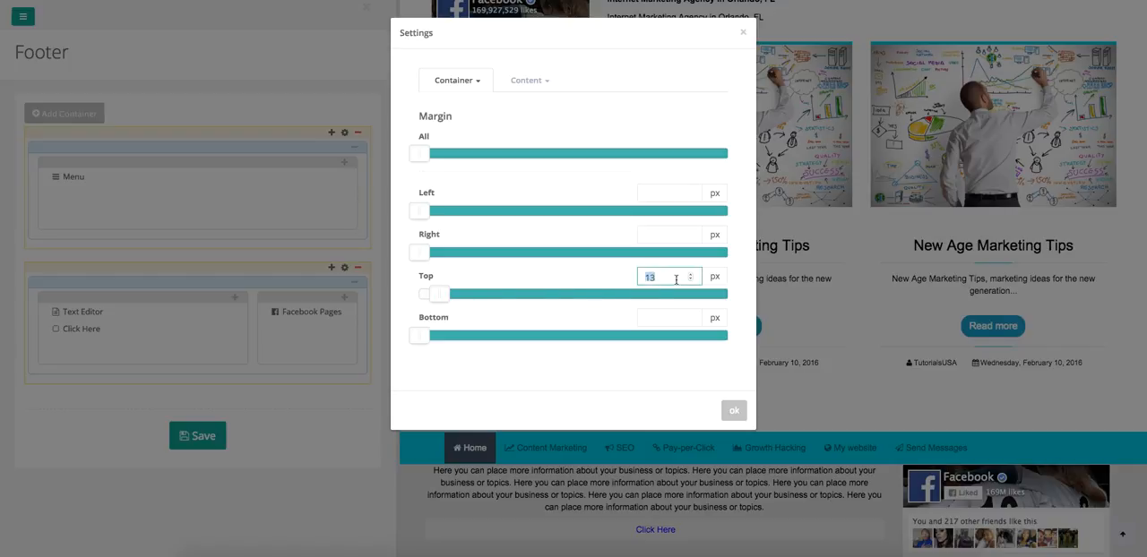
click(734, 409)
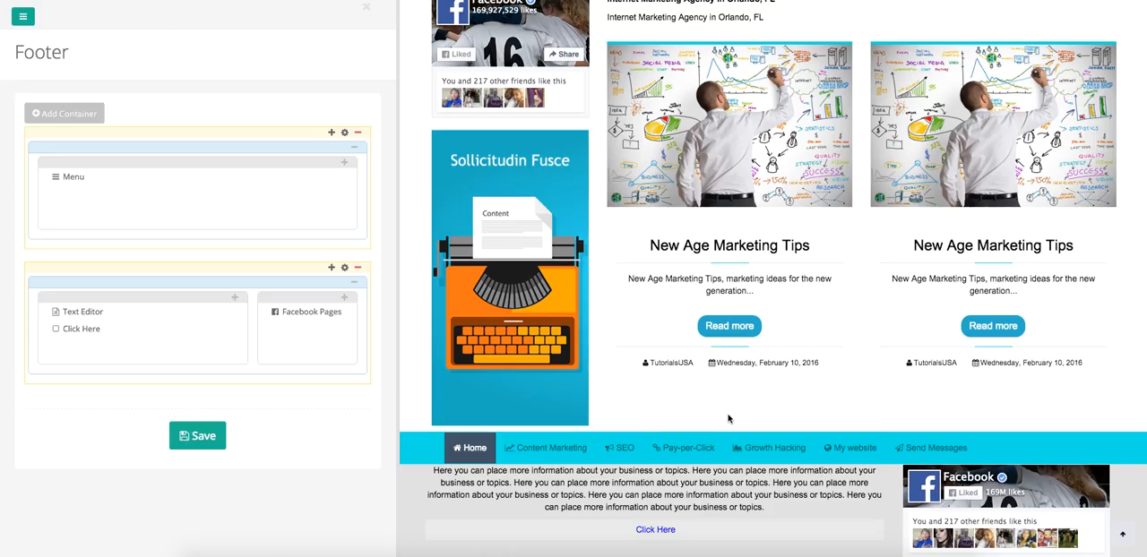
click(212, 434)
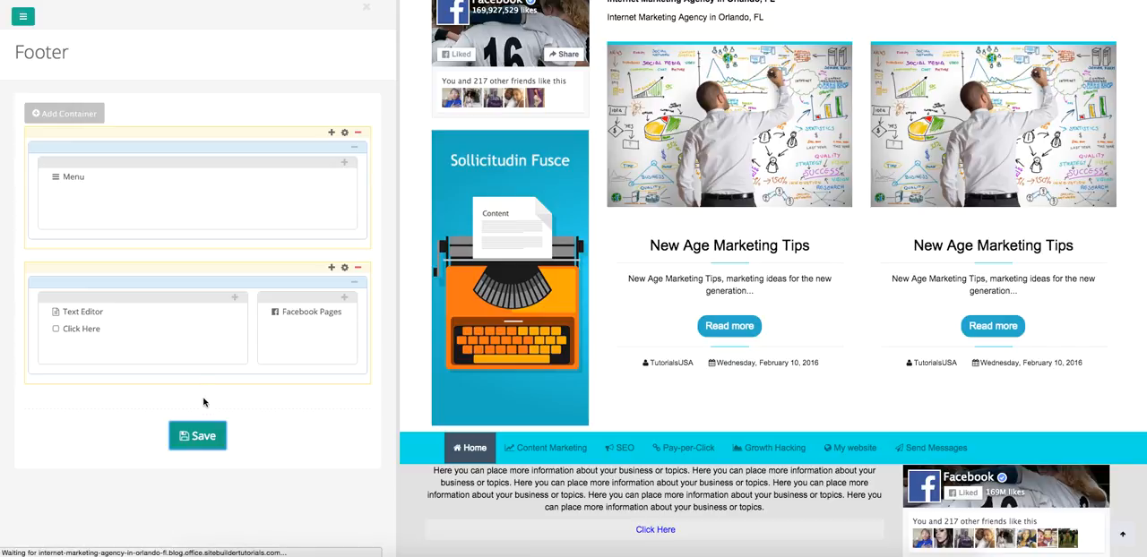
scroll(558, 384, down, 10)
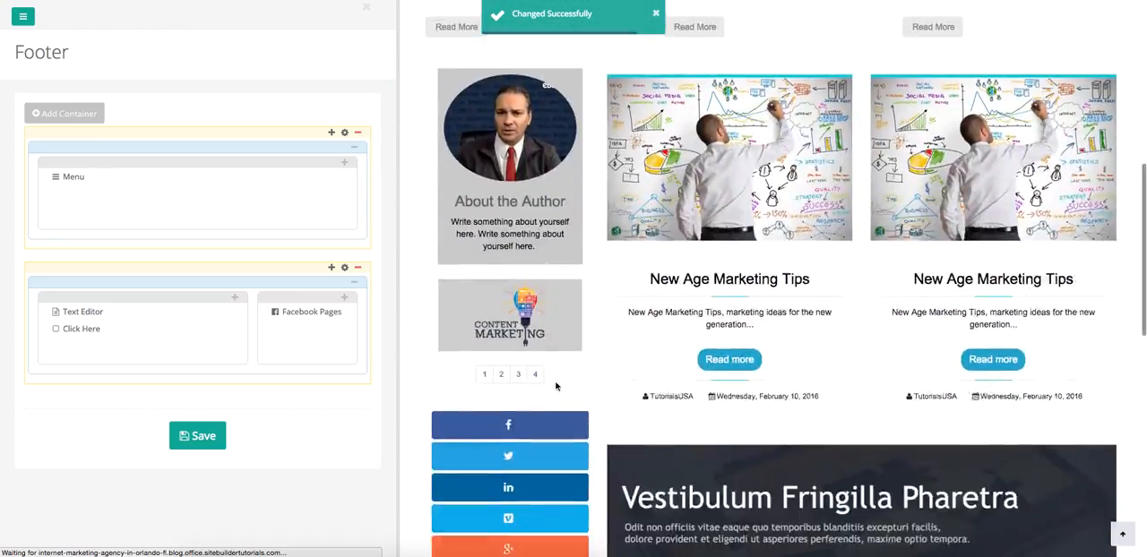
scroll(556, 387, down, 5)
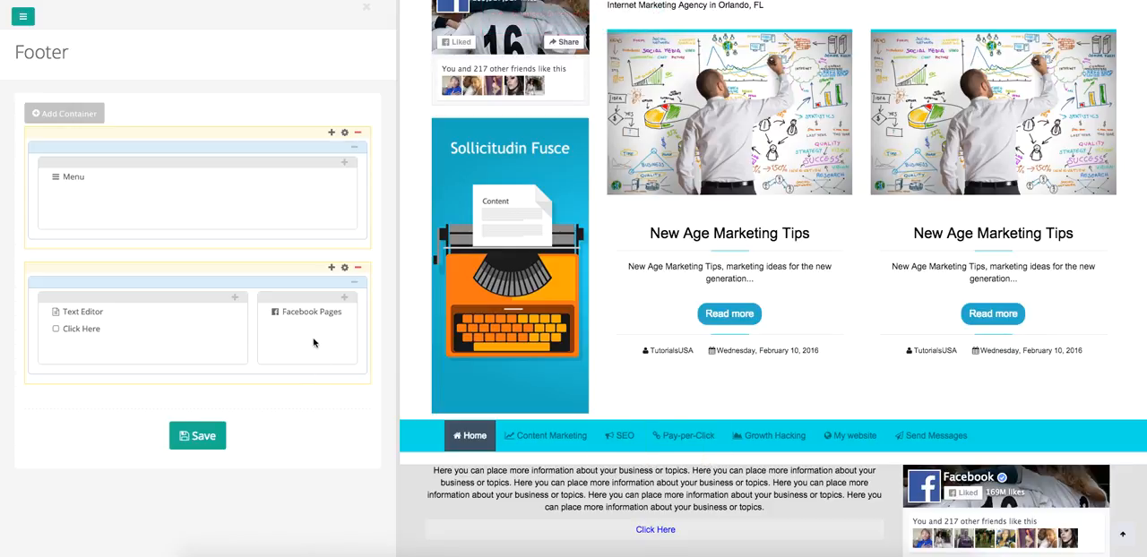
Reset the second footer container's top margin to 0 px and save the footer.
click(345, 268)
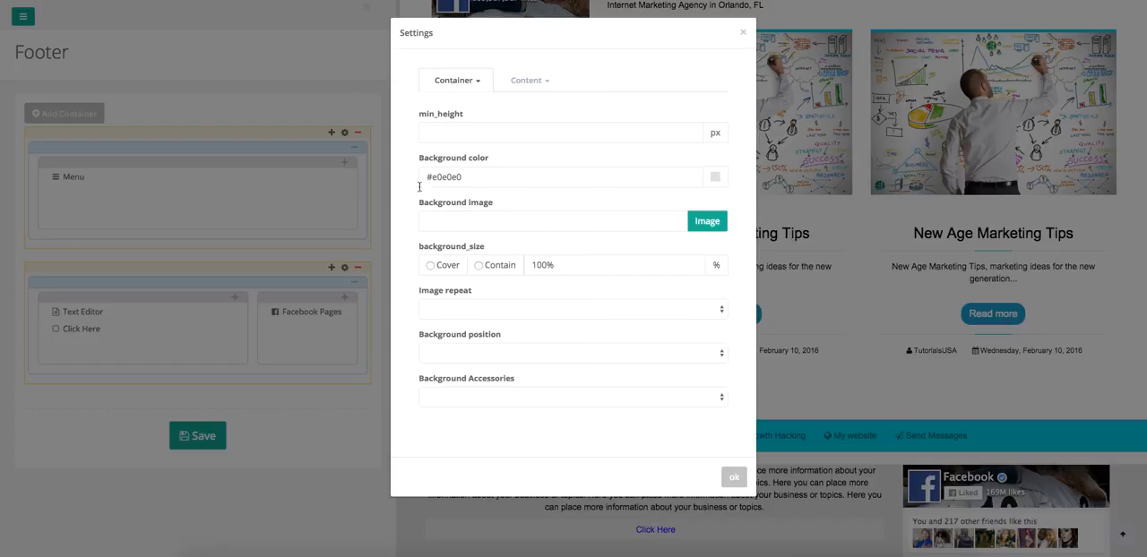
click(463, 83)
click(445, 126)
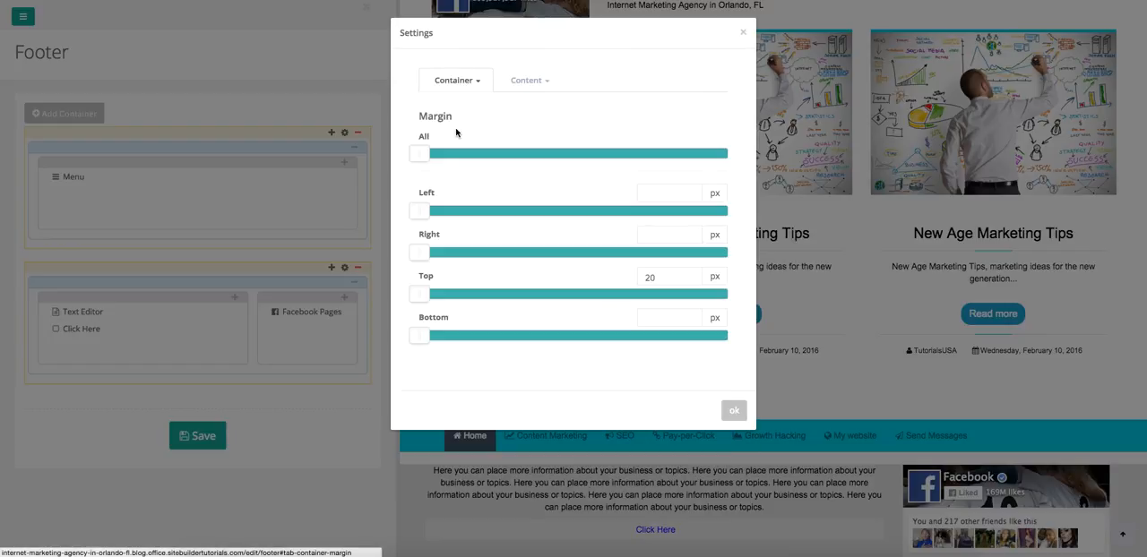
click(424, 302)
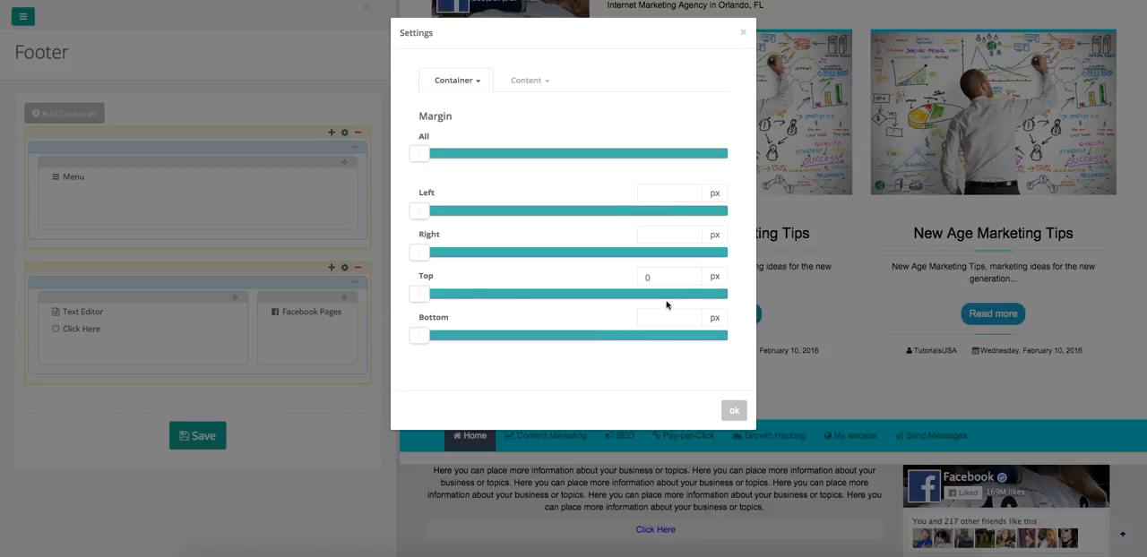
click(740, 419)
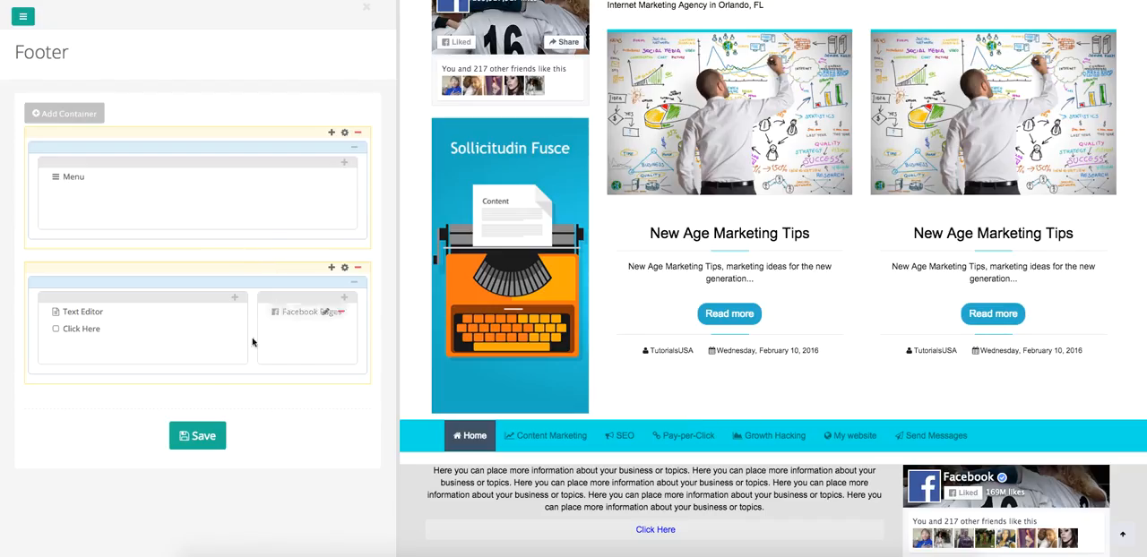
click(189, 439)
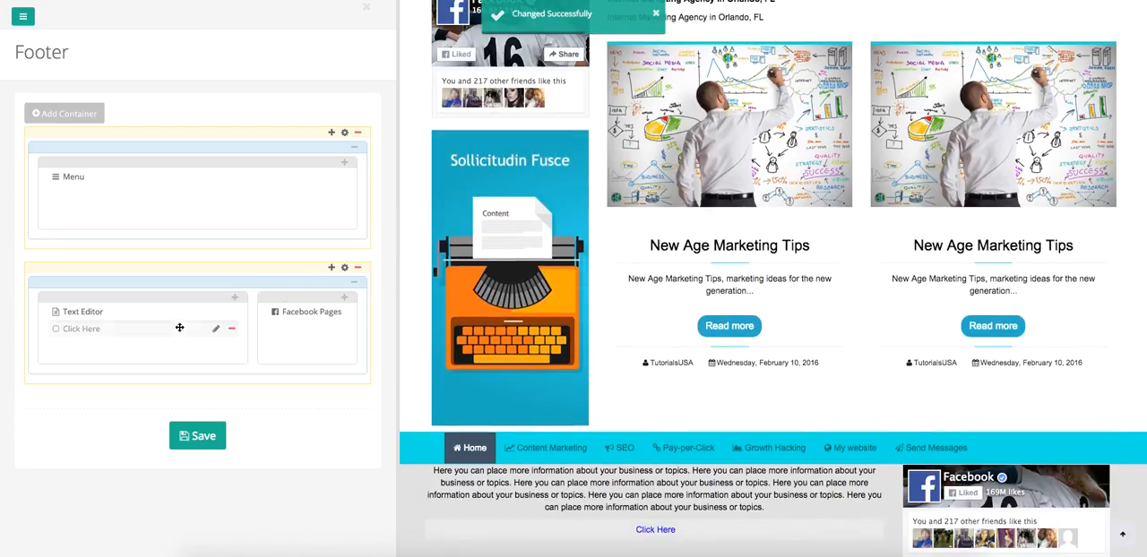
Add a small top padding to the second footer container, save the footer and review the page preview.
click(344, 268)
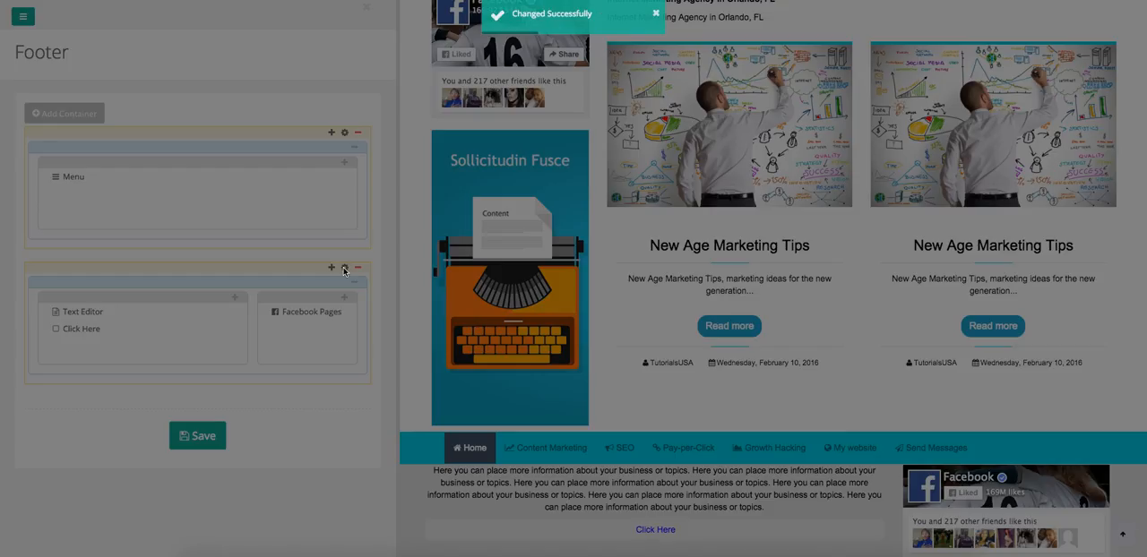
click(472, 82)
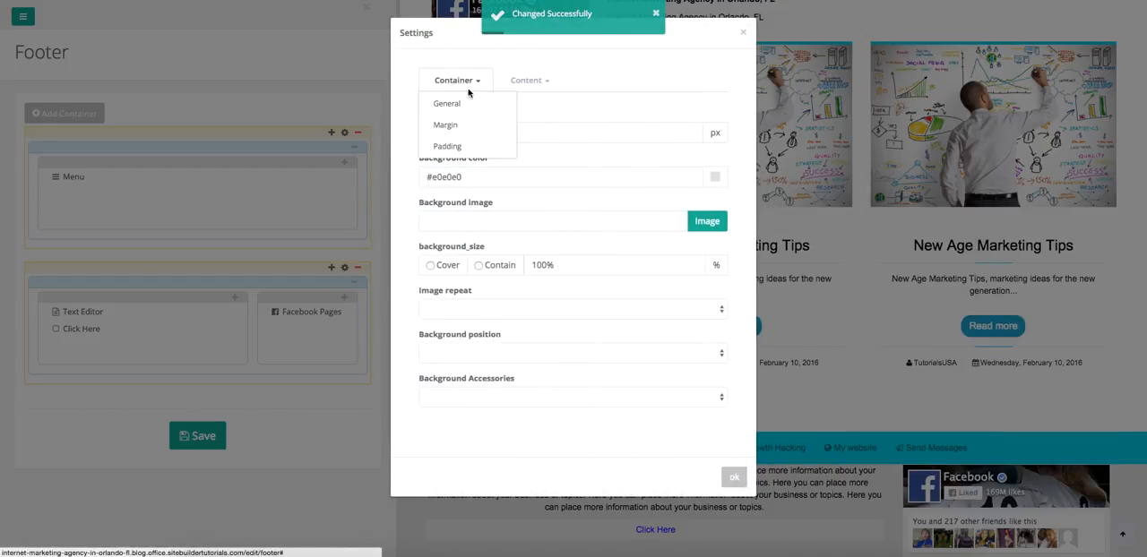
click(454, 151)
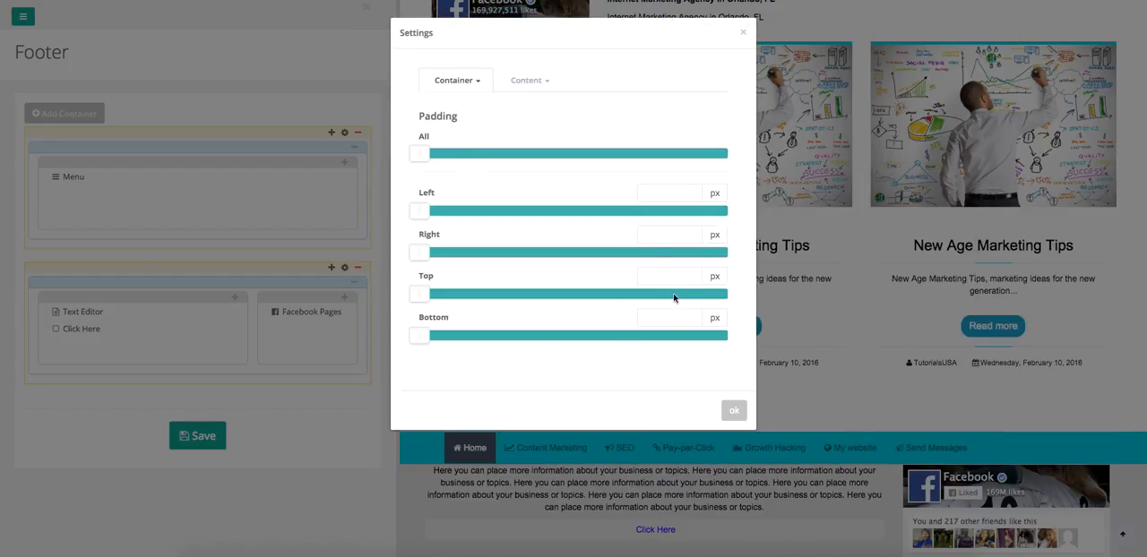
drag(420, 304, 451, 301)
click(733, 410)
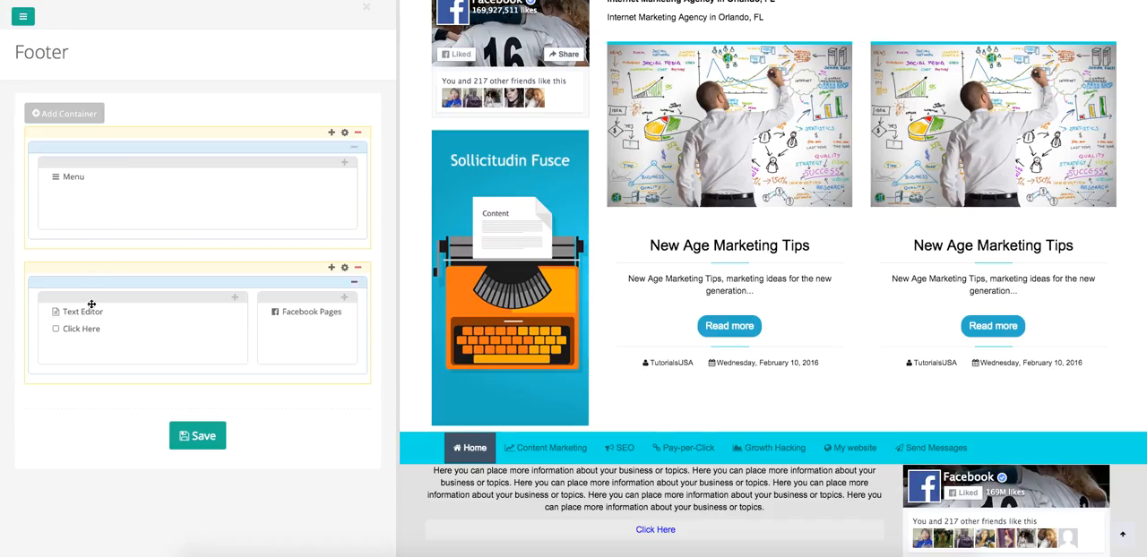
click(192, 437)
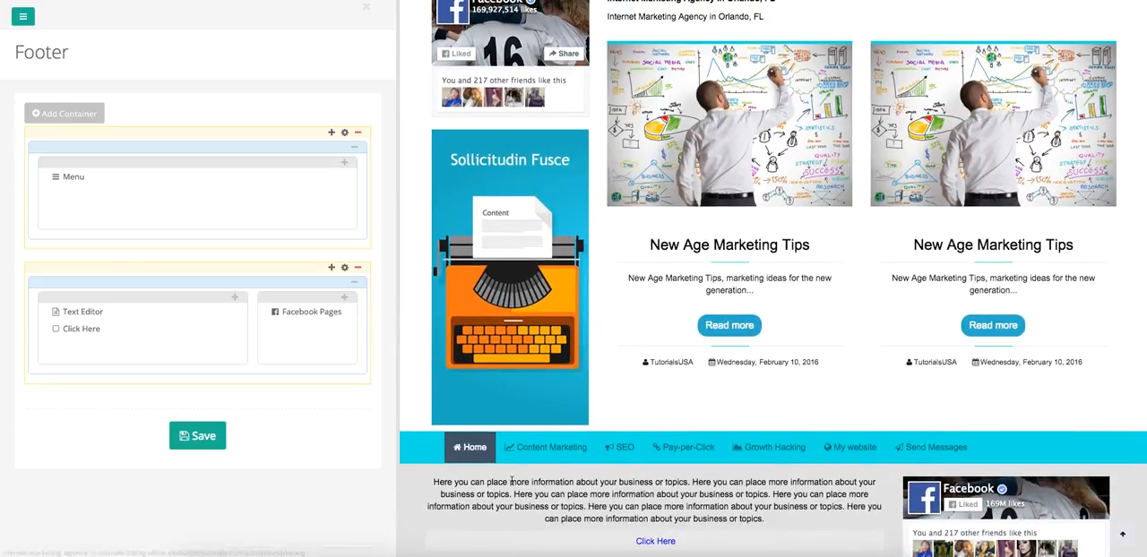
scroll(512, 477, down, 1)
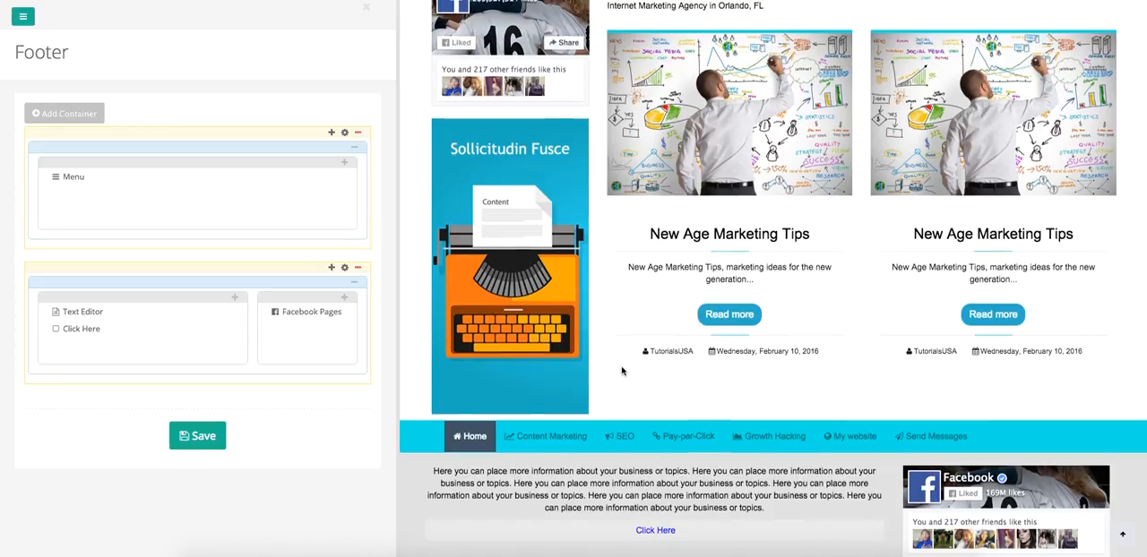
scroll(625, 371, up, 5)
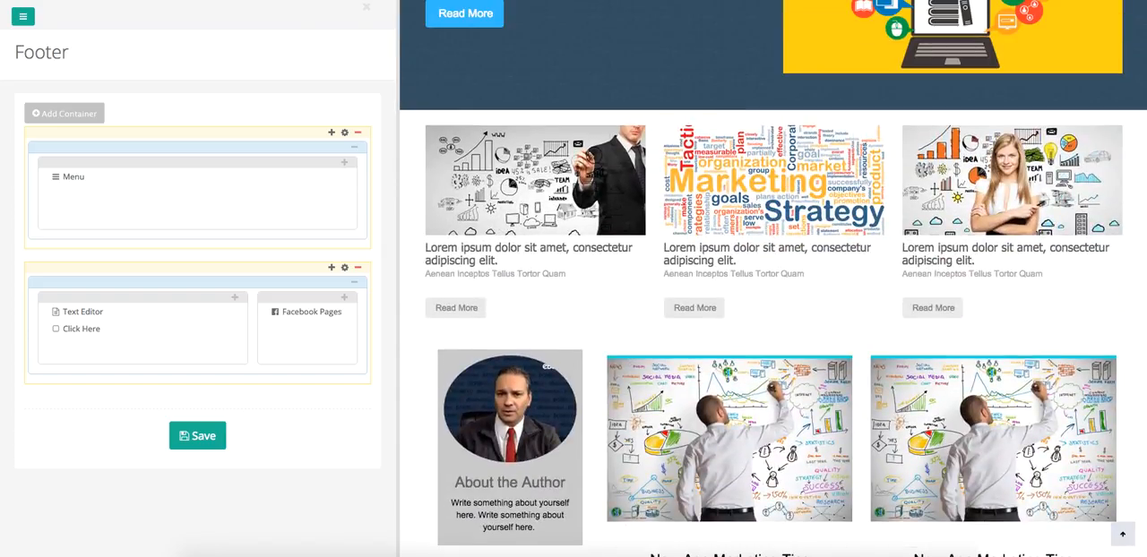